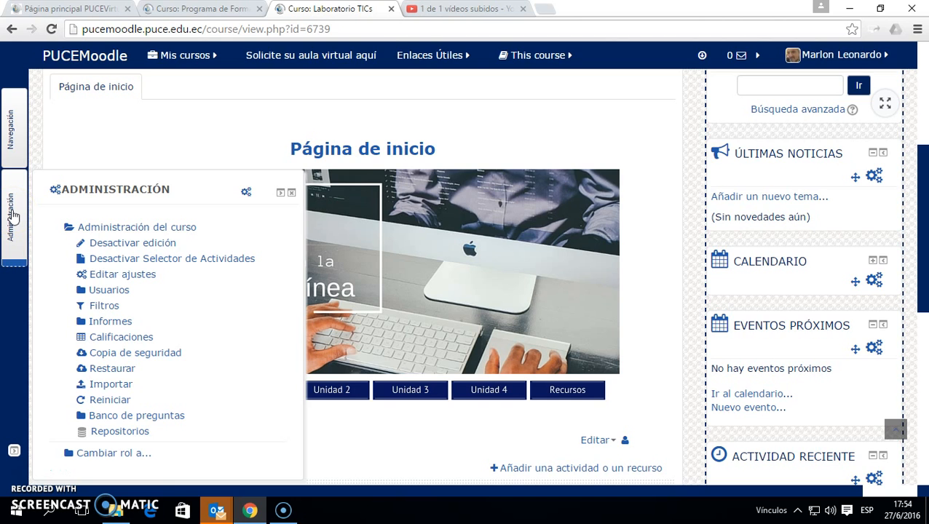
Open the Laboratorio TICs course gradebook and go to its categories and items configuration
click(122, 341)
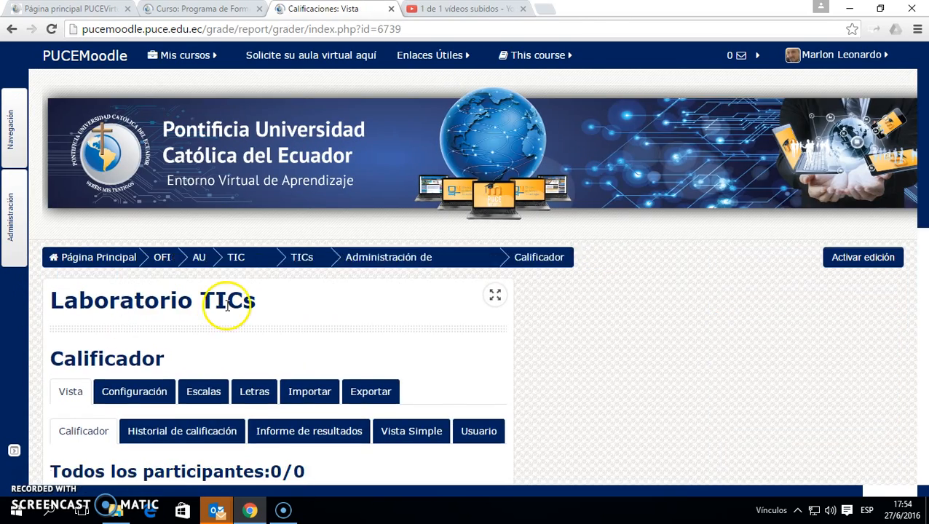
scroll(229, 306, down, 4)
scroll(228, 306, up, 3)
scroll(228, 310, down, 1)
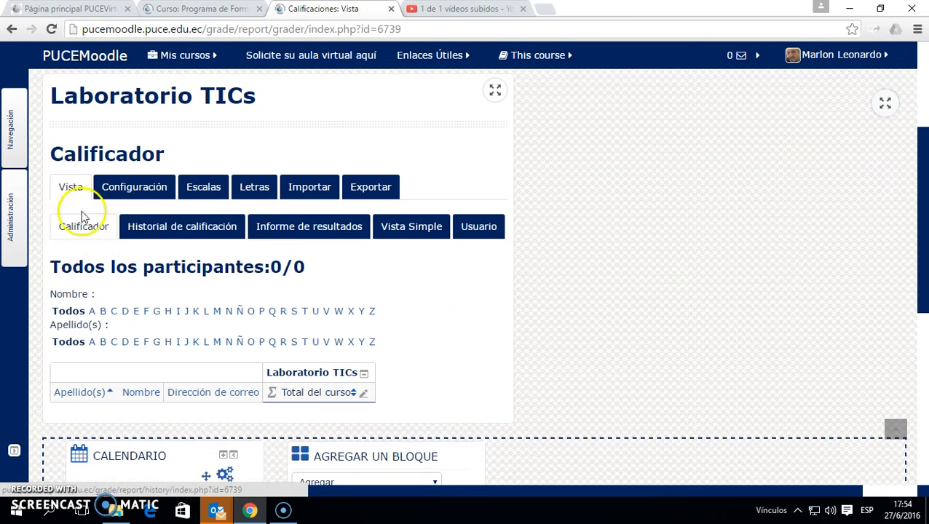
click(136, 187)
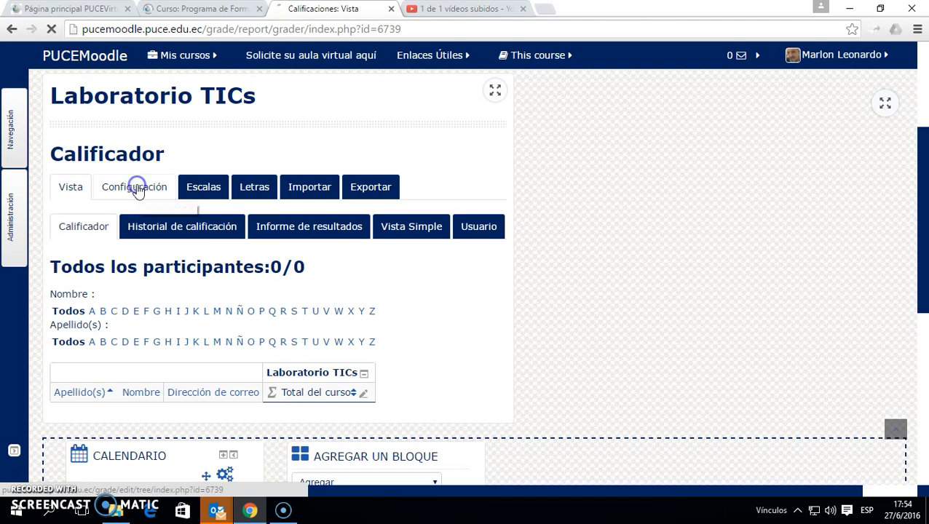
scroll(273, 238, down, 3)
scroll(273, 237, down, 1)
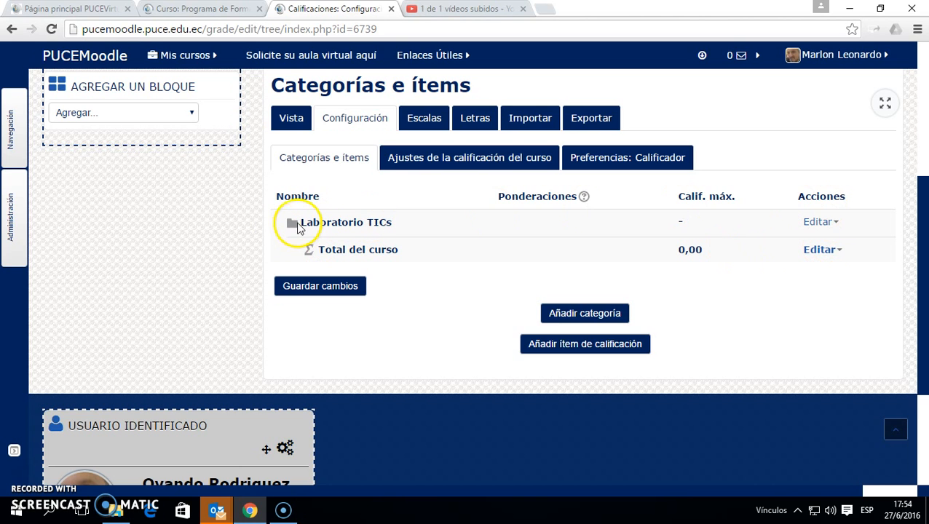
Examine the top-level Laboratorio TICs category in the gradebook configuration
drag(301, 222, 399, 223)
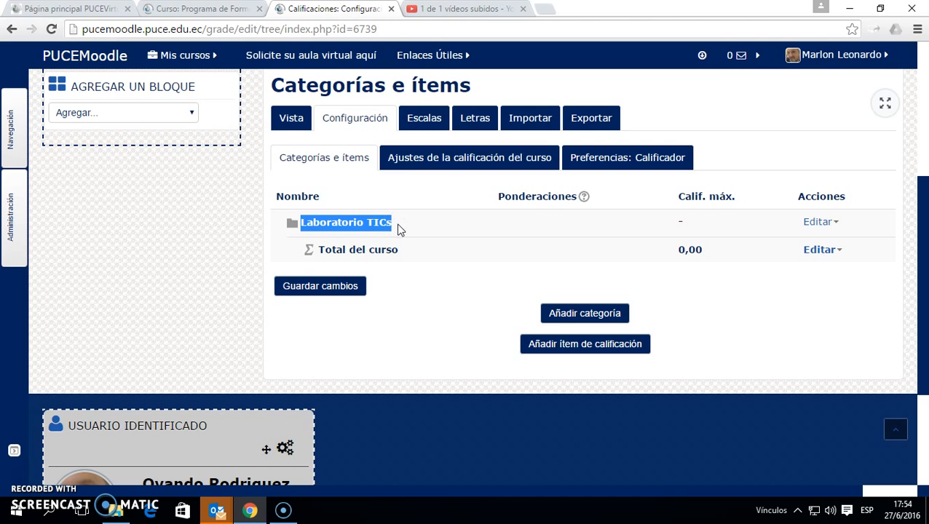
click(398, 223)
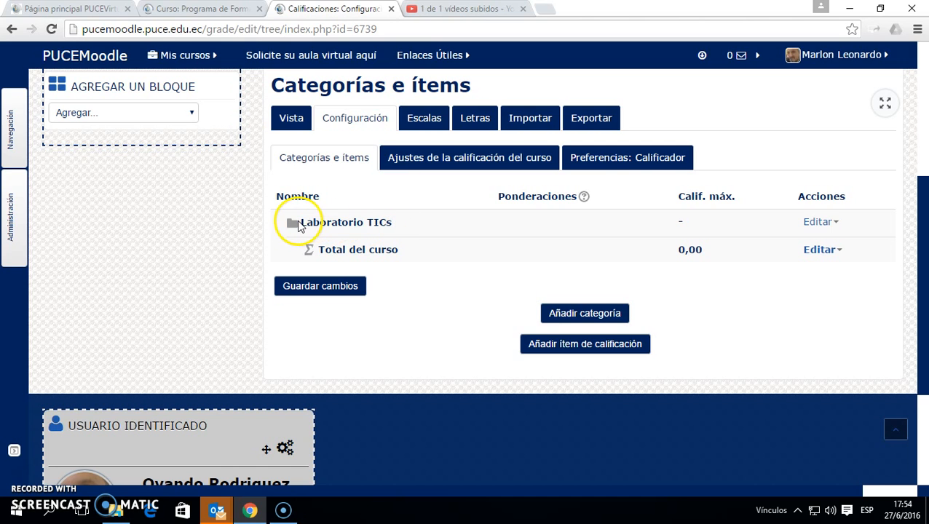
drag(285, 223, 401, 222)
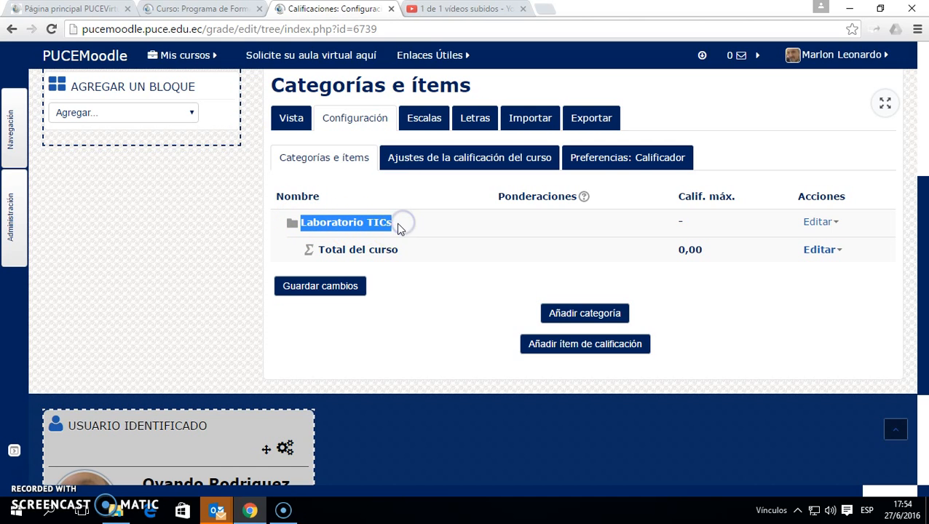
click(399, 226)
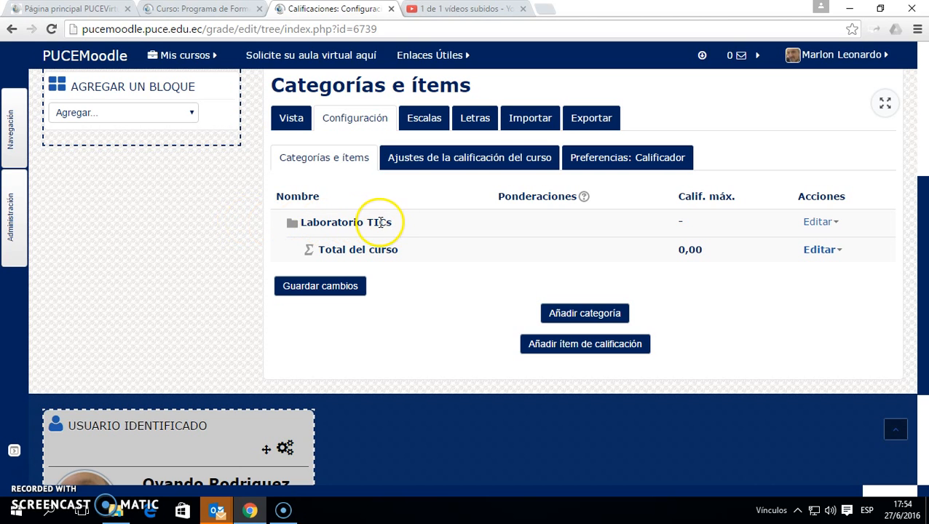
click(303, 223)
drag(303, 222, 385, 222)
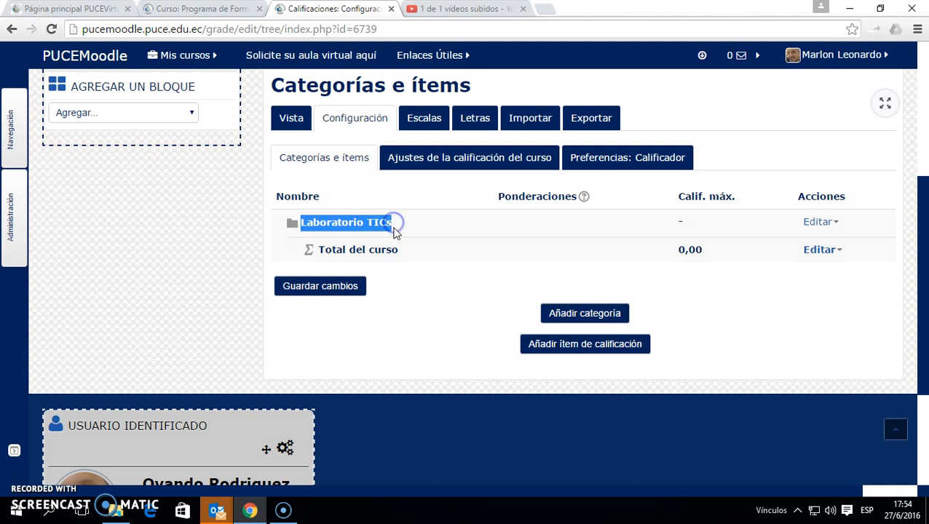
scroll(384, 221, up, 1)
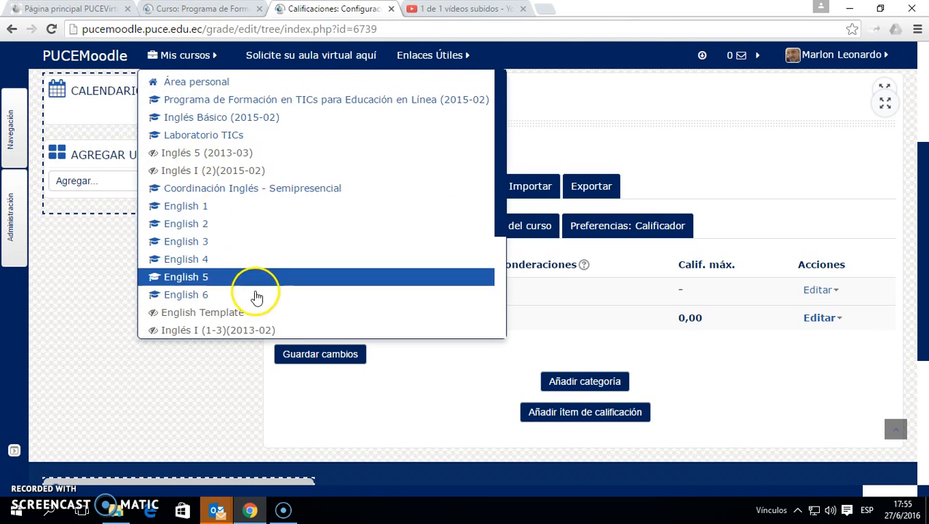
Examine the Nota Final grading table in the Programa de Formación course, including its parciales, units, lessons, activities and calculation methods
click(211, 10)
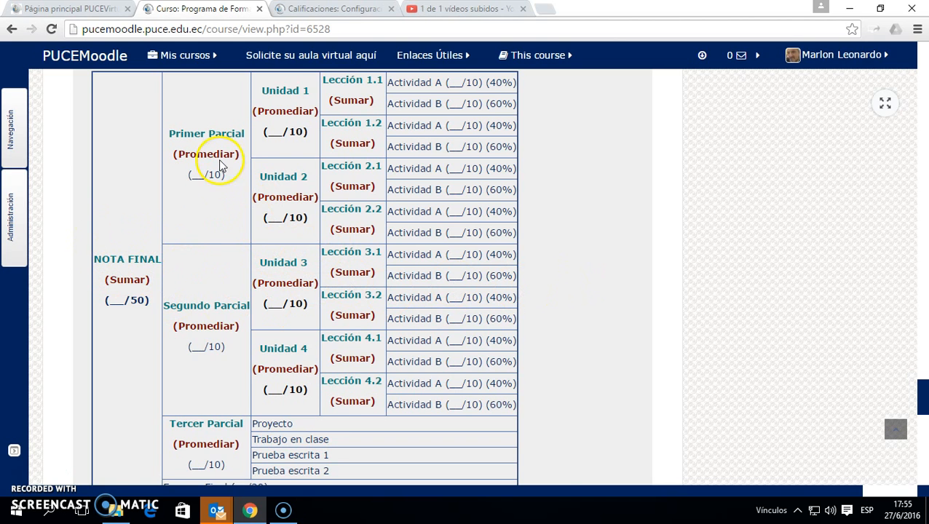
scroll(222, 257, down, 2)
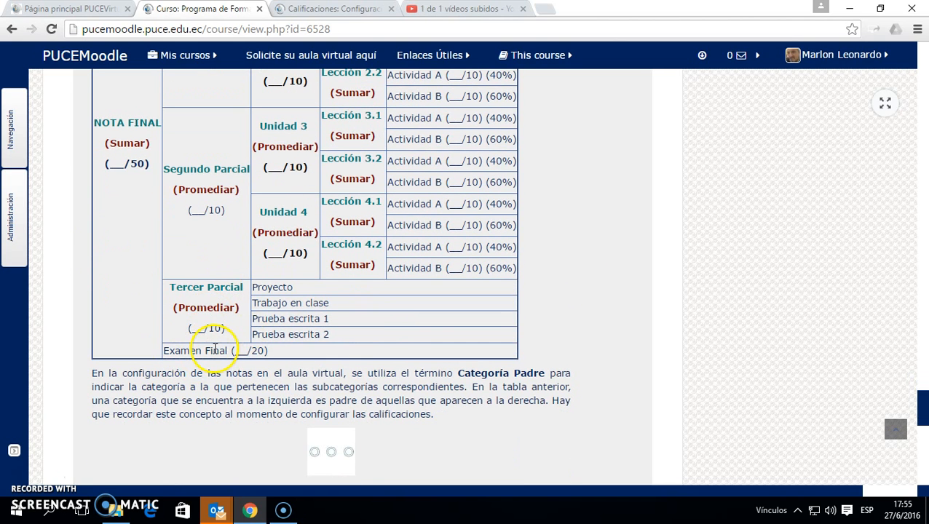
scroll(207, 276, up, 1)
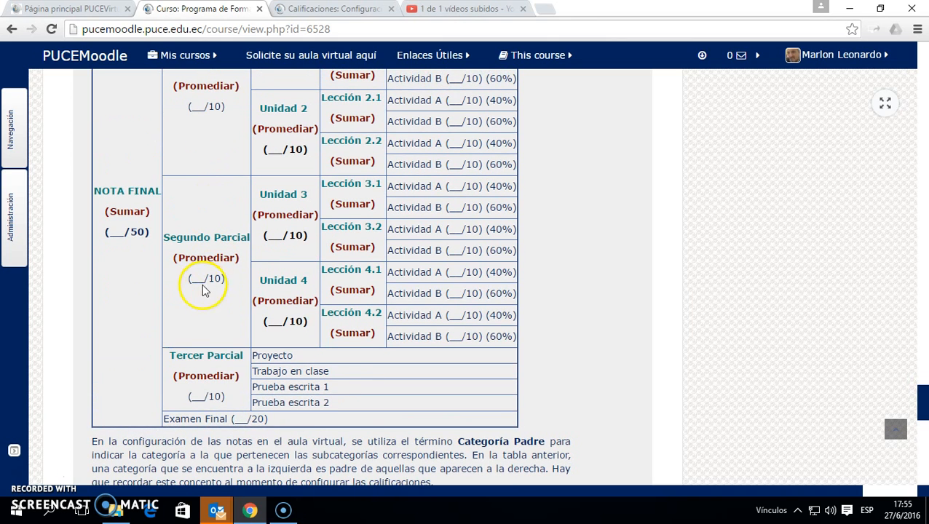
scroll(258, 364, up, 1)
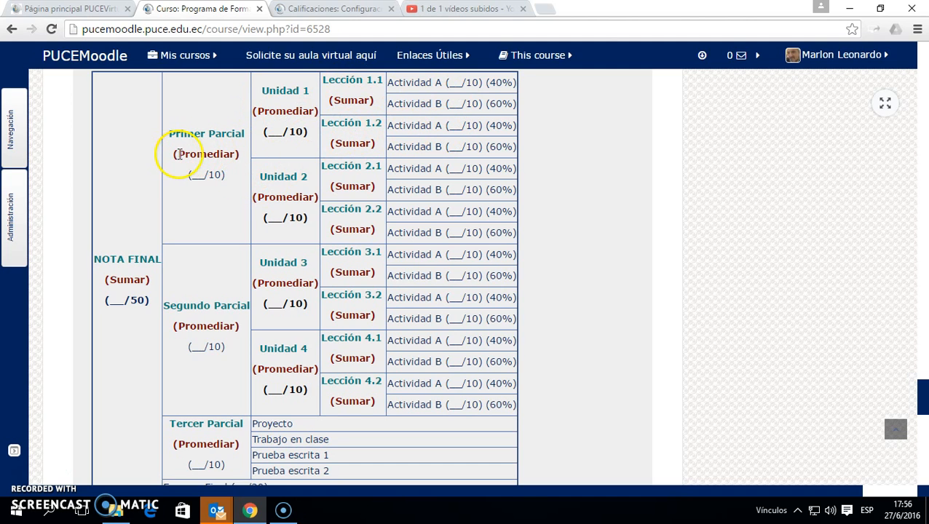
drag(168, 155, 225, 153)
drag(170, 135, 243, 135)
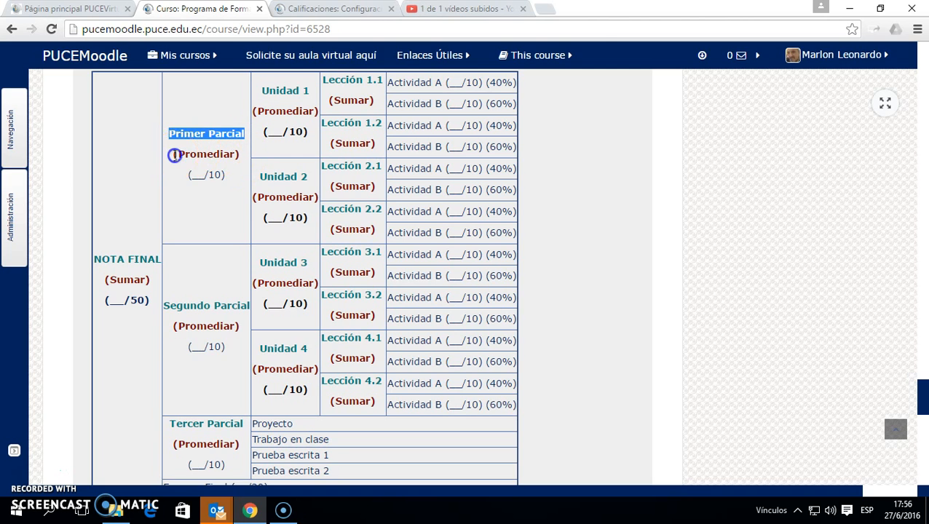
drag(175, 155, 241, 156)
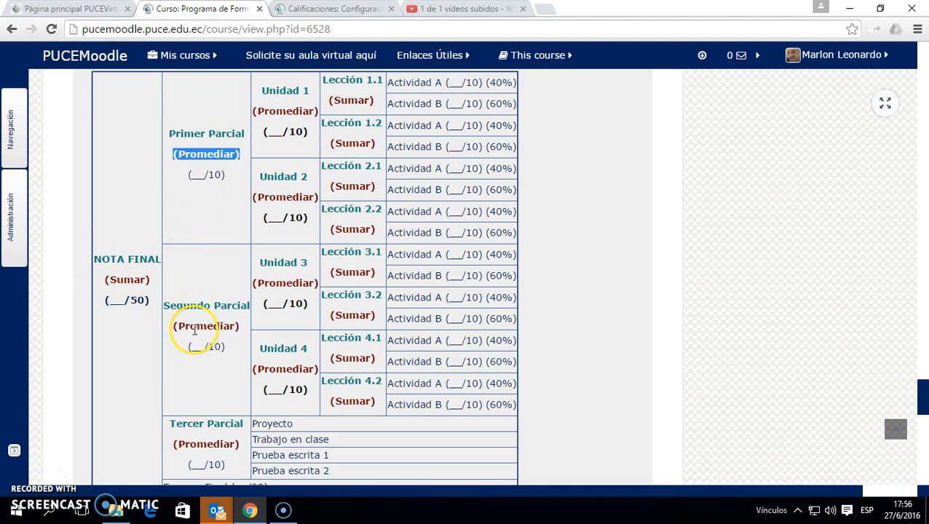
scroll(195, 329, down, 2)
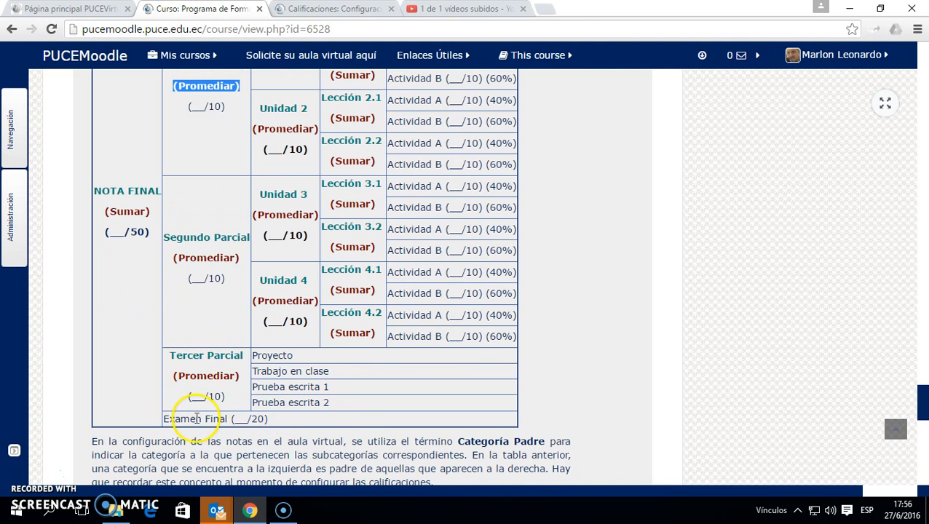
scroll(202, 305, up, 2)
click(209, 130)
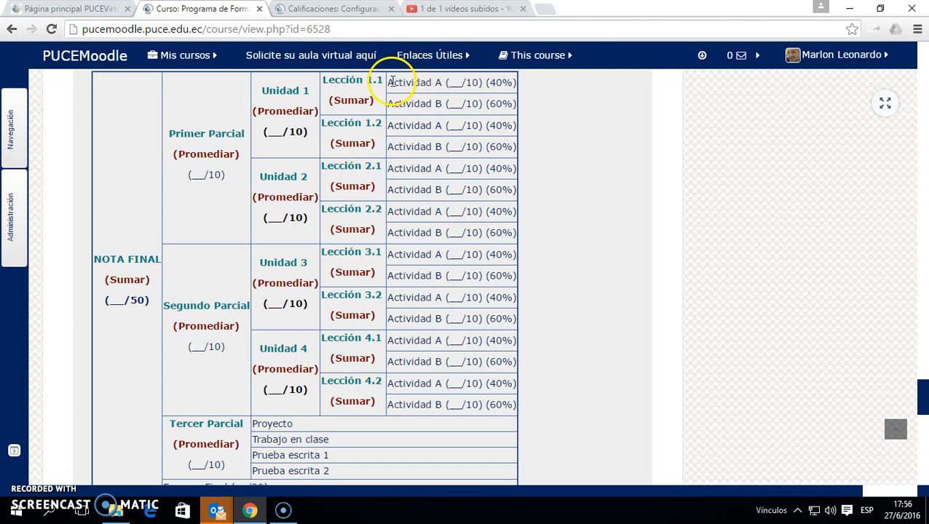
drag(389, 83, 510, 83)
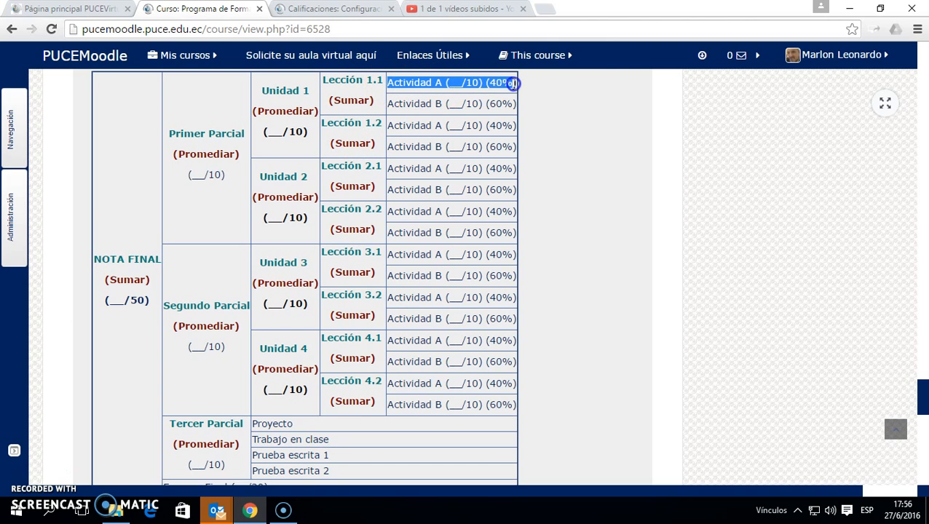
click(438, 105)
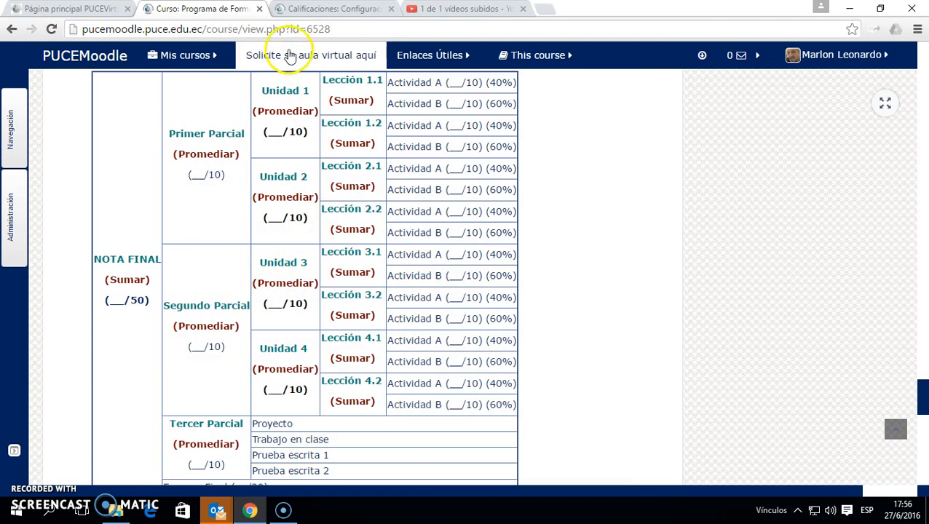
Compare the Laboratorio TICs gradebook configuration with the grading table's categories and graded items, such as Actividad A and Proyecto
click(310, 9)
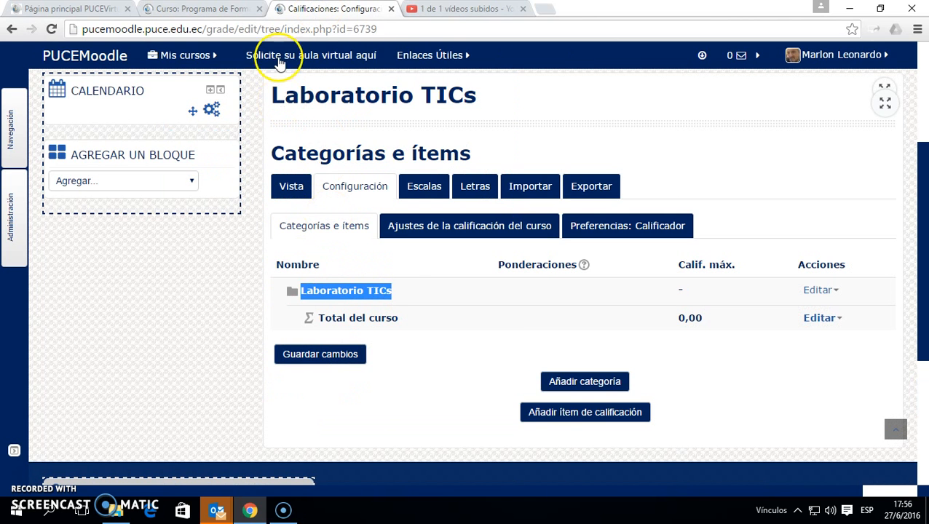
click(421, 292)
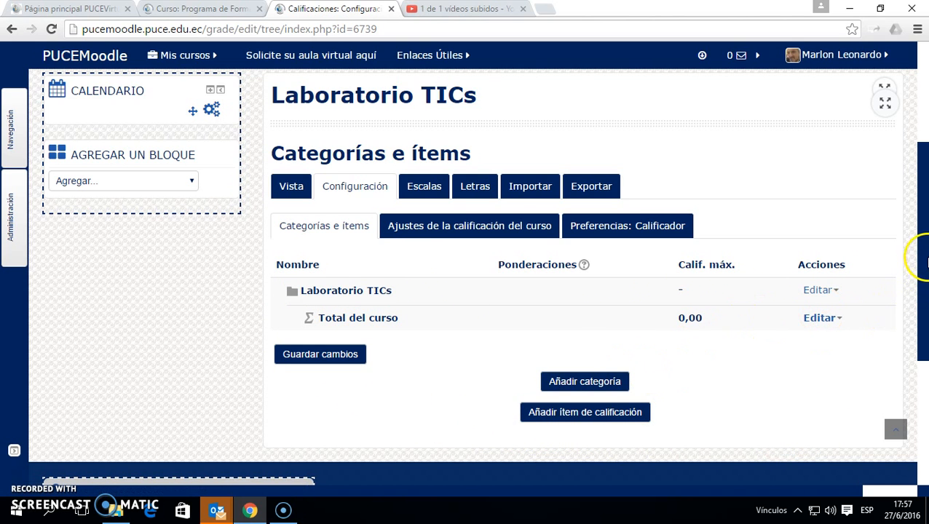
scroll(919, 258, down, 1)
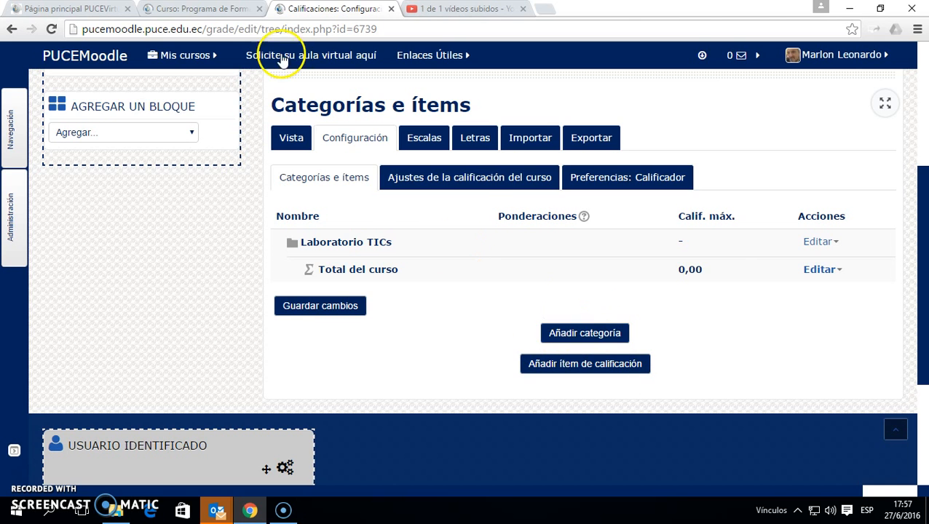
click(215, 8)
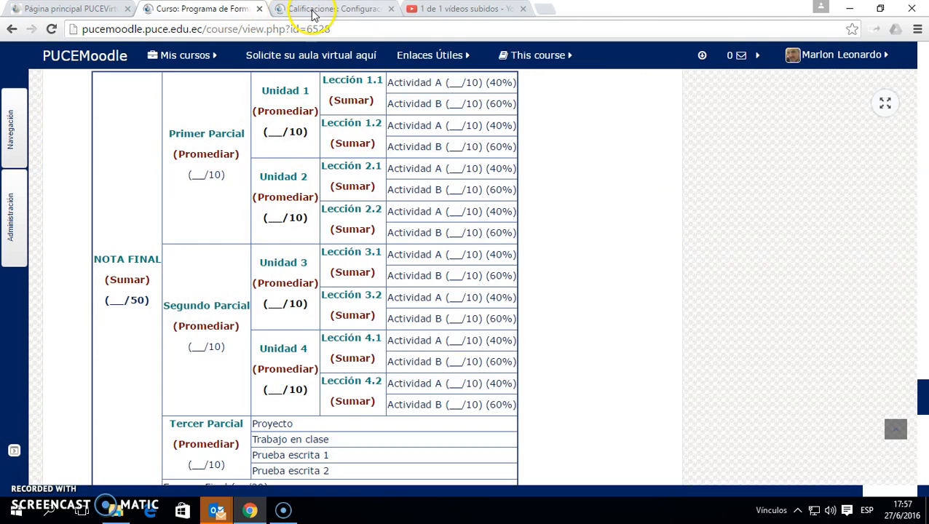
click(315, 10)
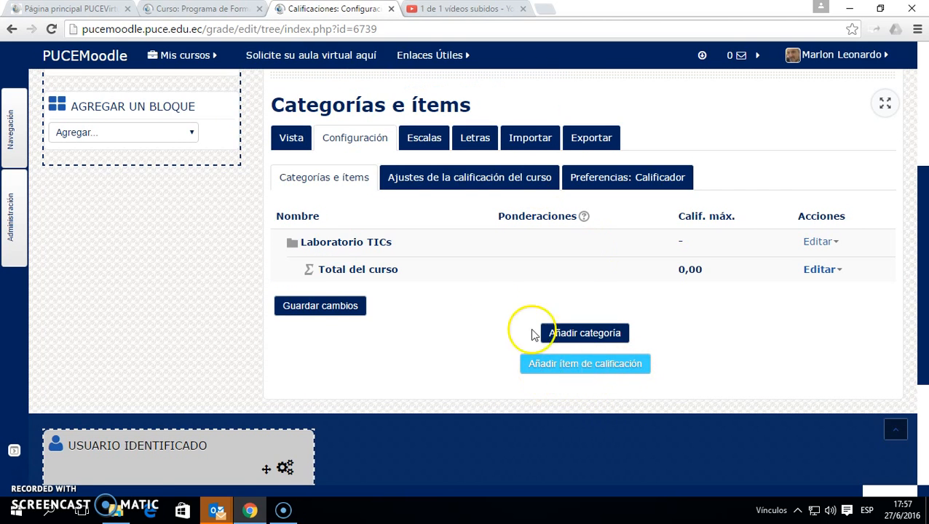
click(212, 9)
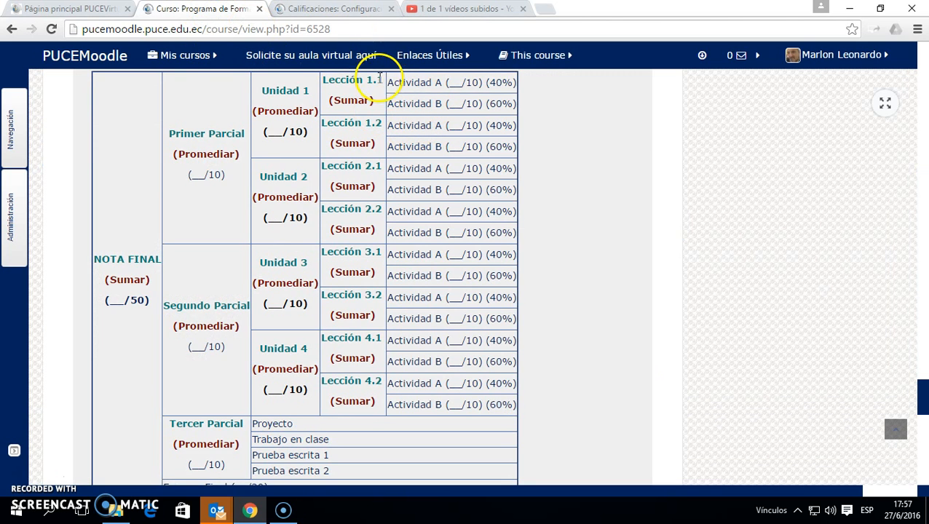
drag(387, 82, 510, 83)
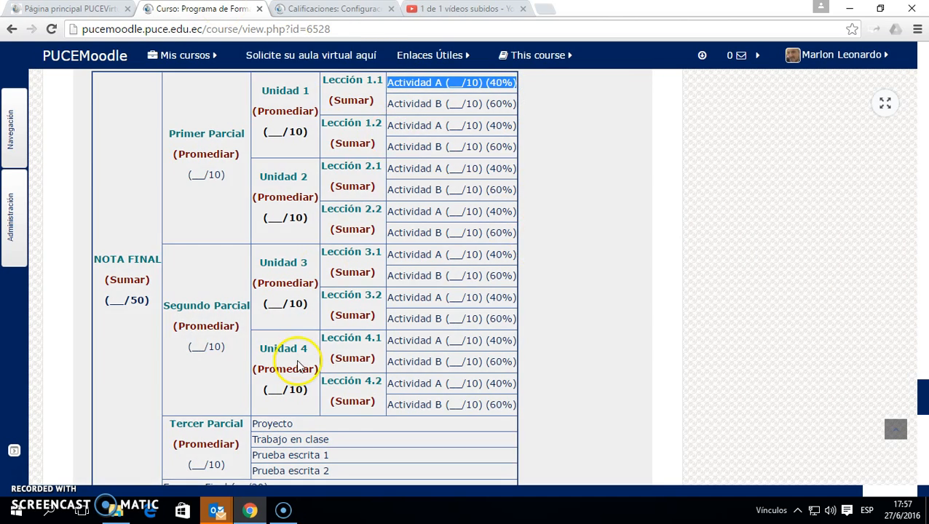
click(262, 423)
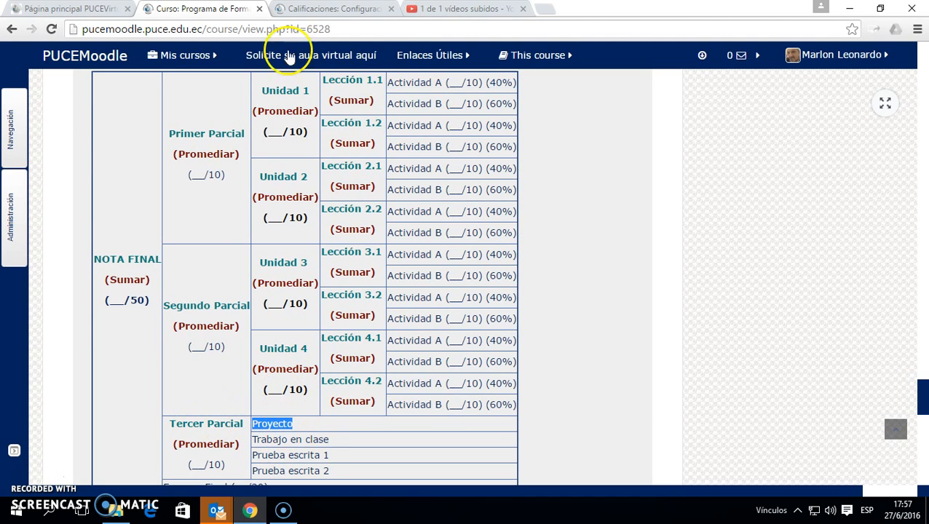
click(343, 8)
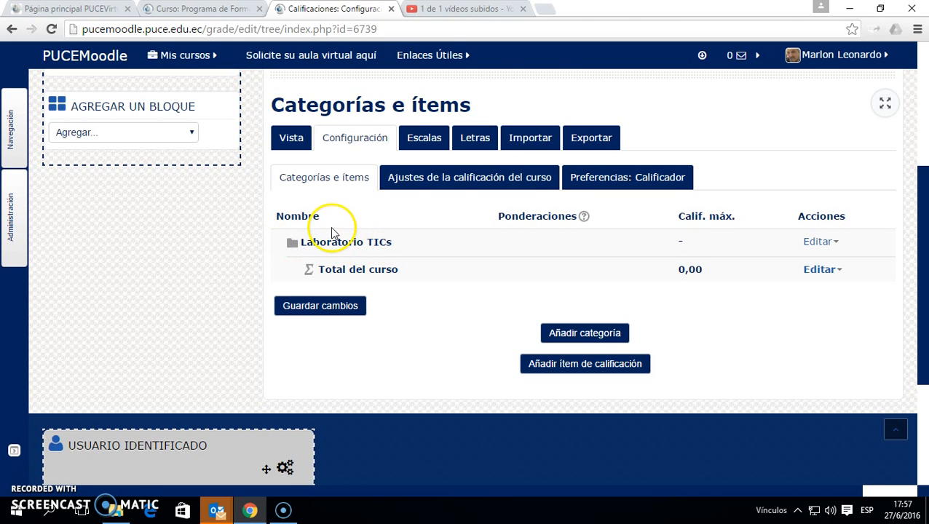
click(208, 9)
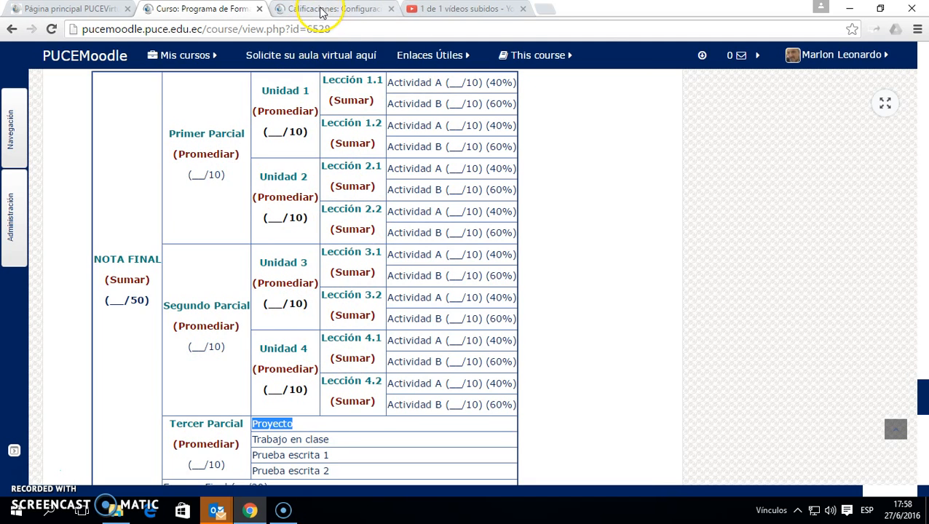
Edit the settings of the top-level Laboratorio TICs grade category and enter Nota Final as its name
click(322, 13)
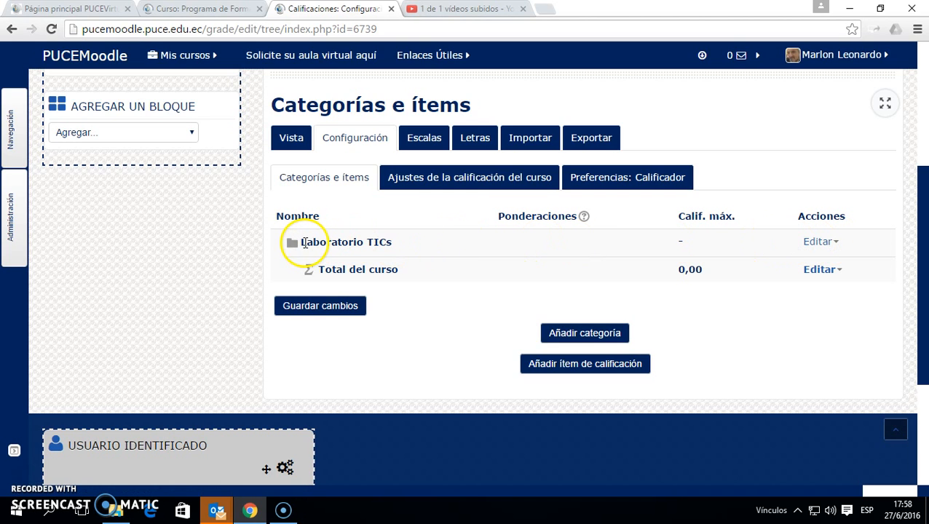
drag(301, 243, 386, 244)
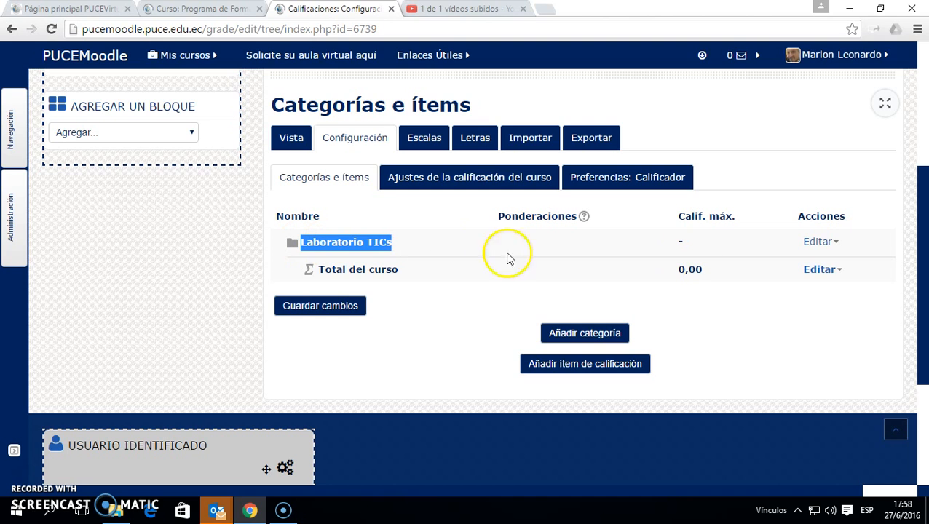
click(836, 242)
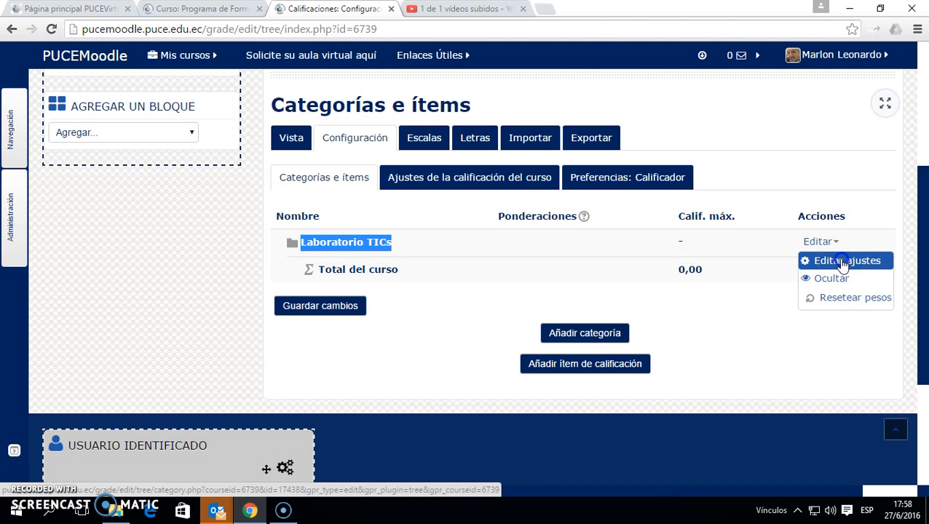
click(842, 263)
scroll(639, 297, down, 4)
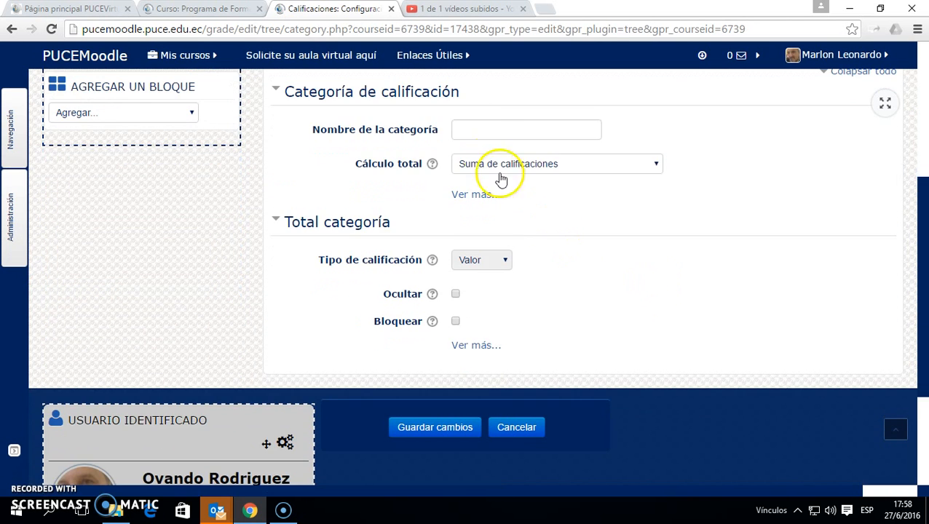
click(484, 128)
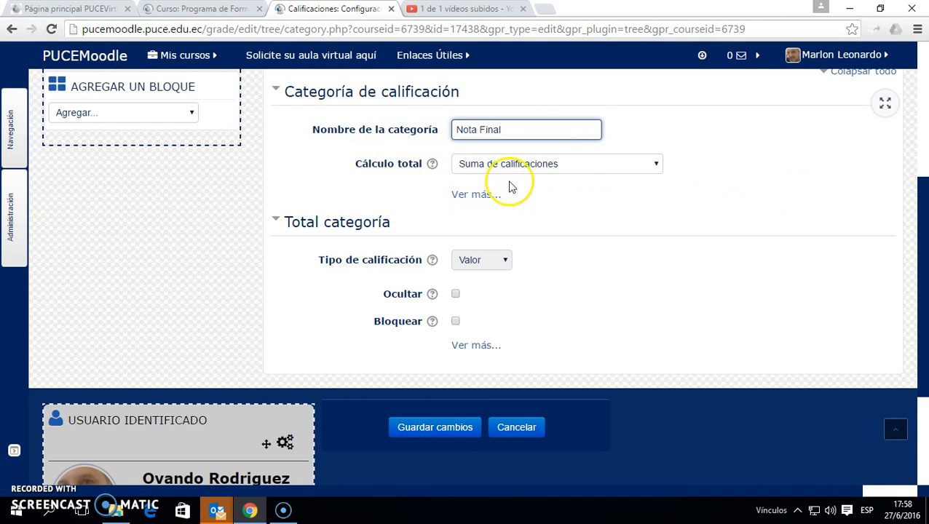
Show the additional grade category options and disable Excluir calificaciones vacías for Nota Final
scroll(758, 188, up, 1)
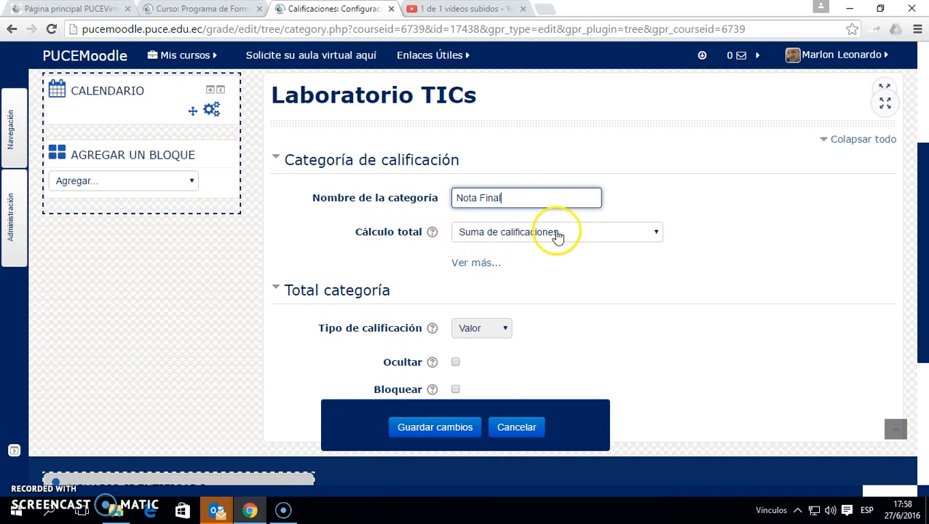
click(478, 264)
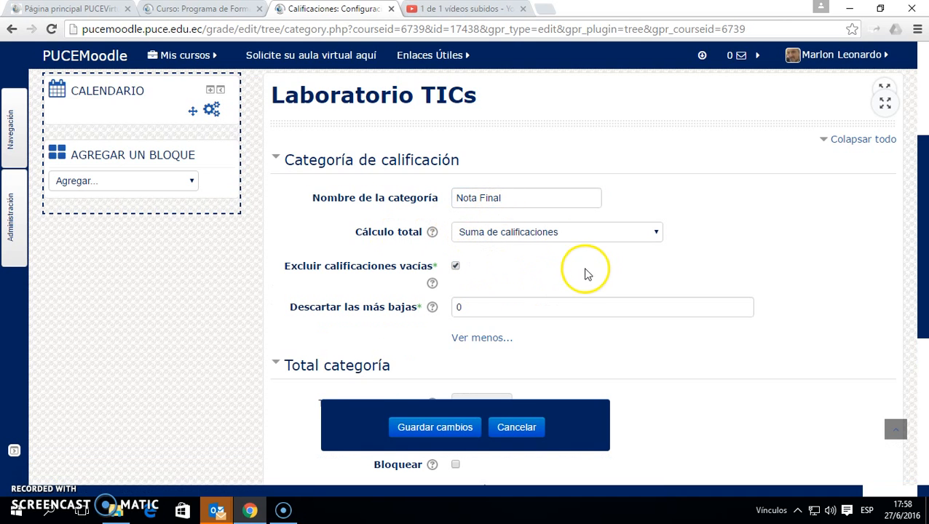
scroll(732, 247, down, 1)
scroll(729, 251, down, 1)
click(456, 198)
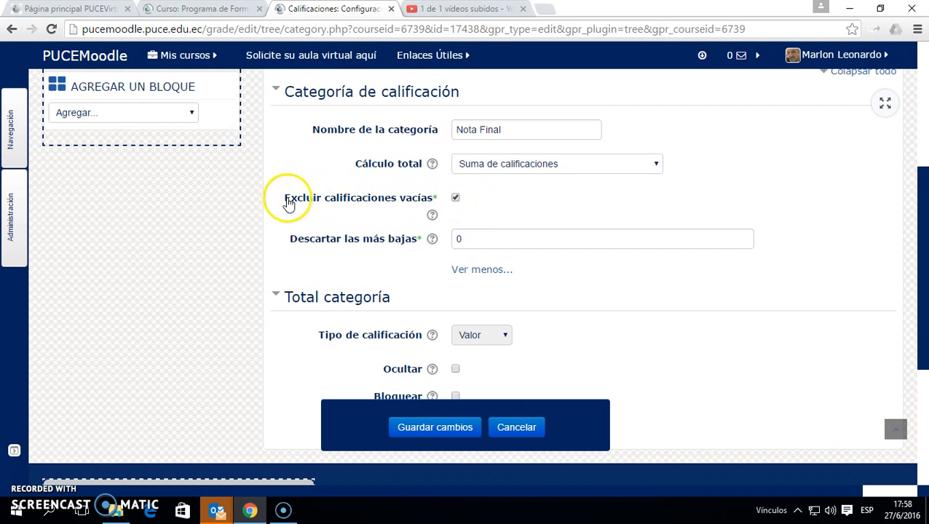
click(455, 198)
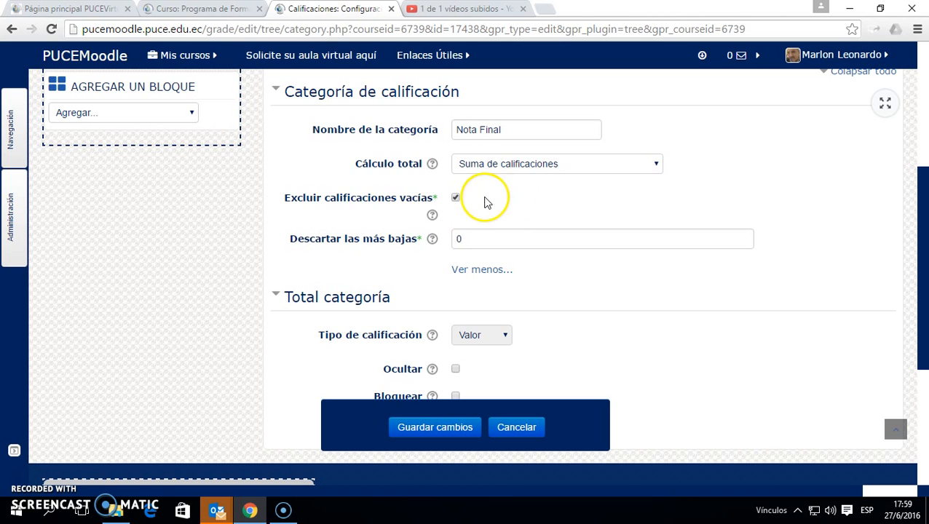
click(456, 200)
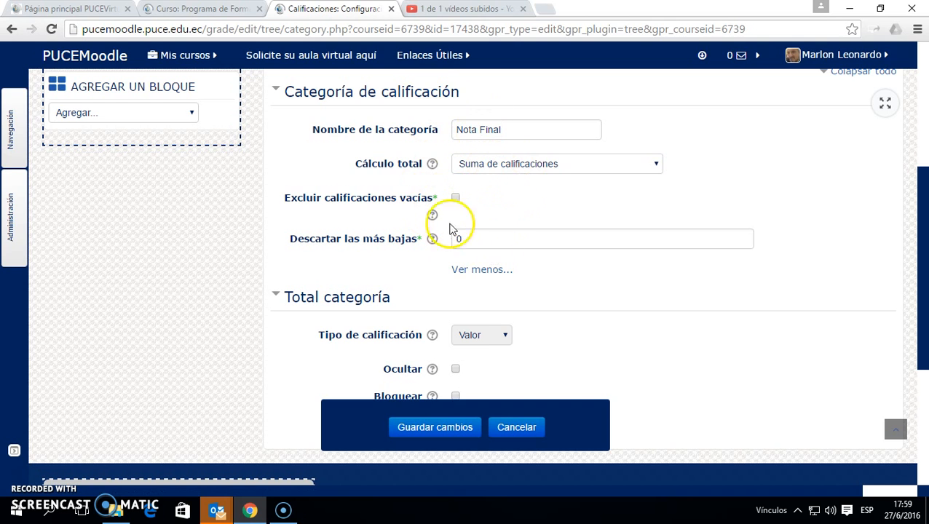
click(366, 95)
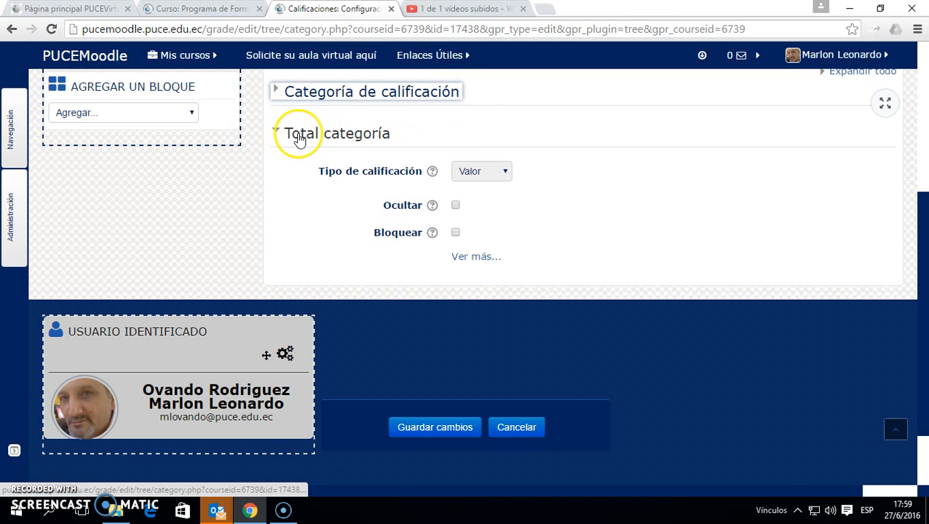
Expand the full Total categoría settings and examine the total name, Info ítem, Número ID, grade type and scale fields
scroll(418, 129, up, 1)
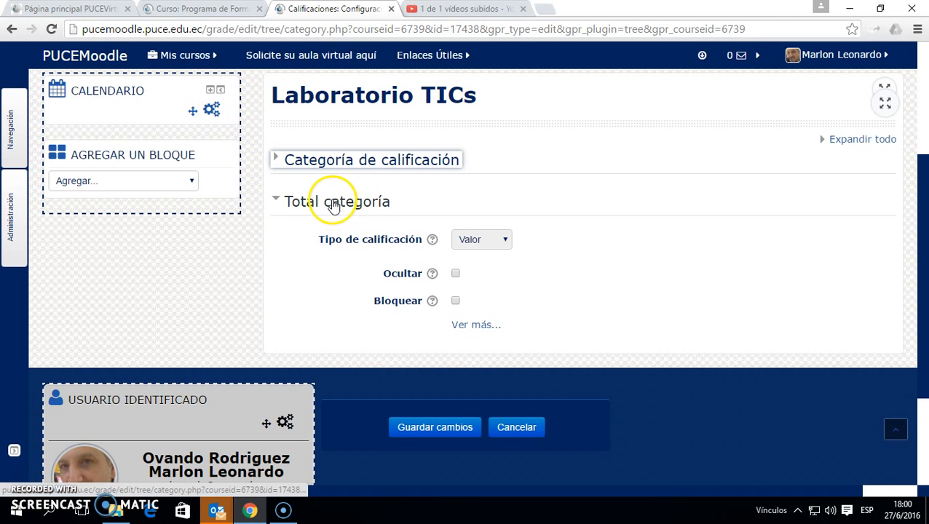
click(474, 325)
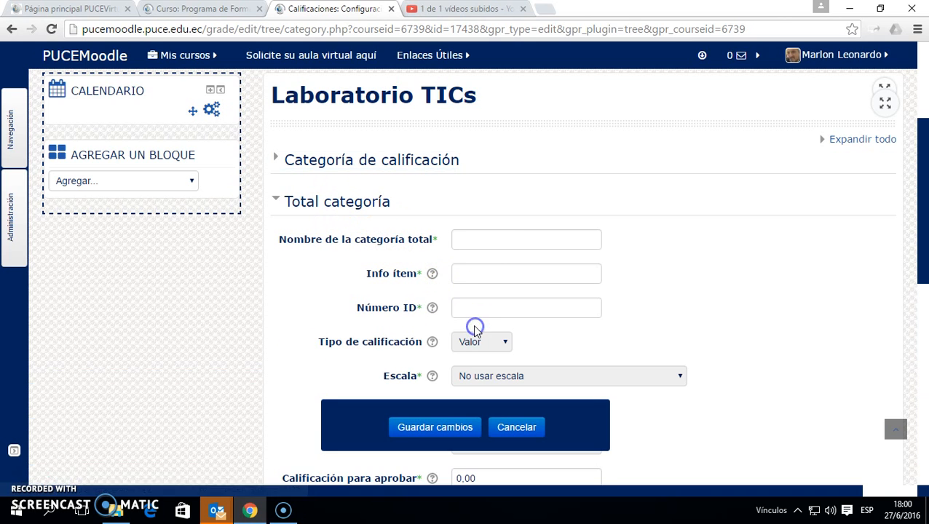
scroll(477, 259, down, 2)
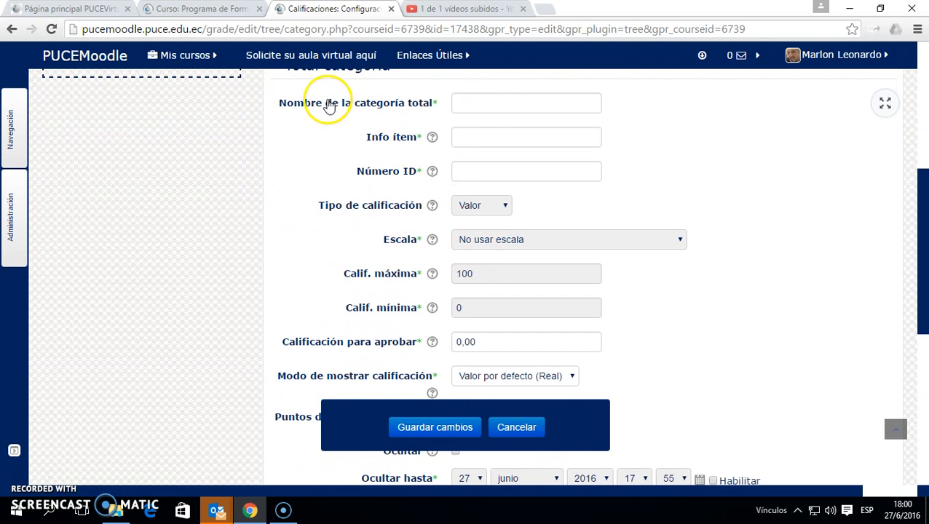
click(488, 102)
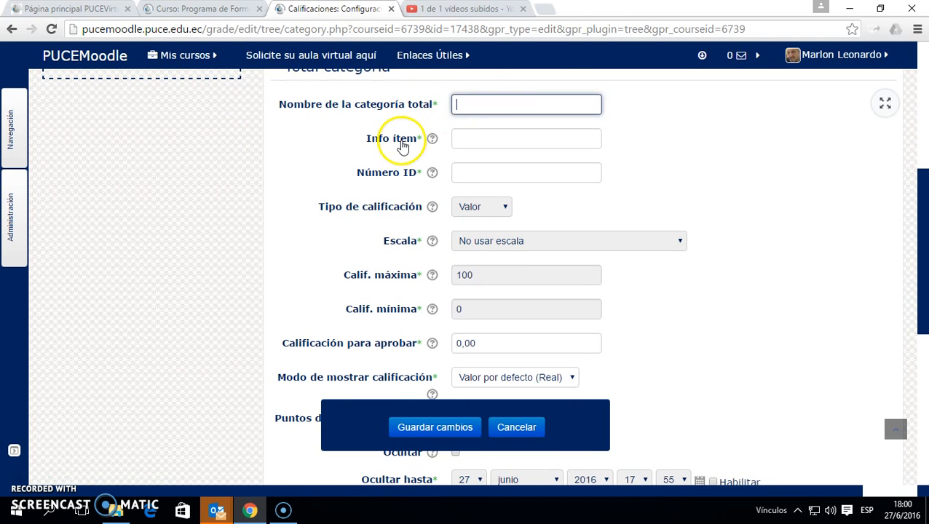
scroll(402, 168, up, 2)
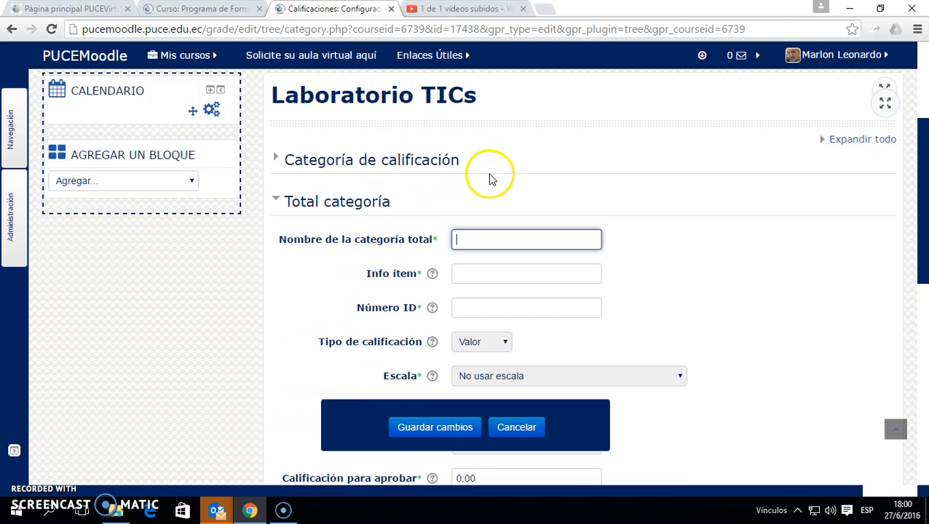
scroll(489, 178, down, 3)
scroll(484, 172, up, 1)
click(471, 136)
click(471, 171)
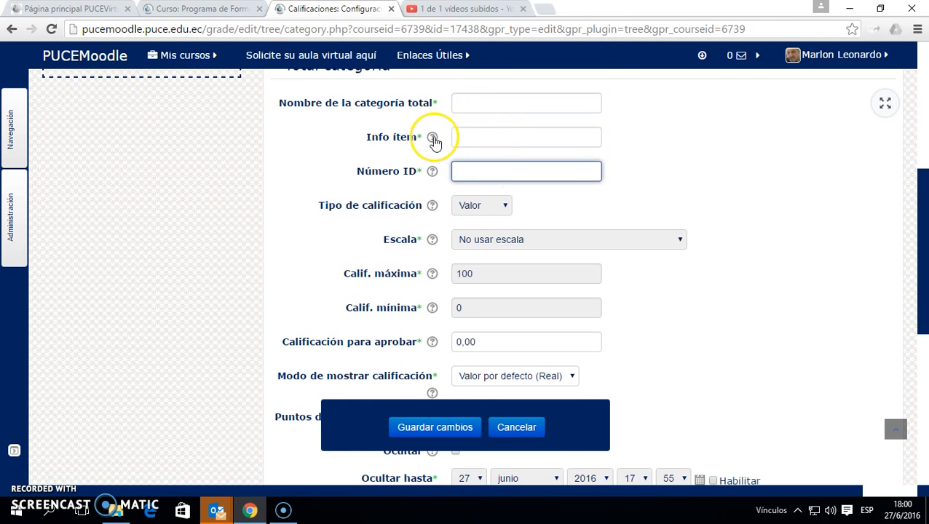
click(481, 134)
click(479, 135)
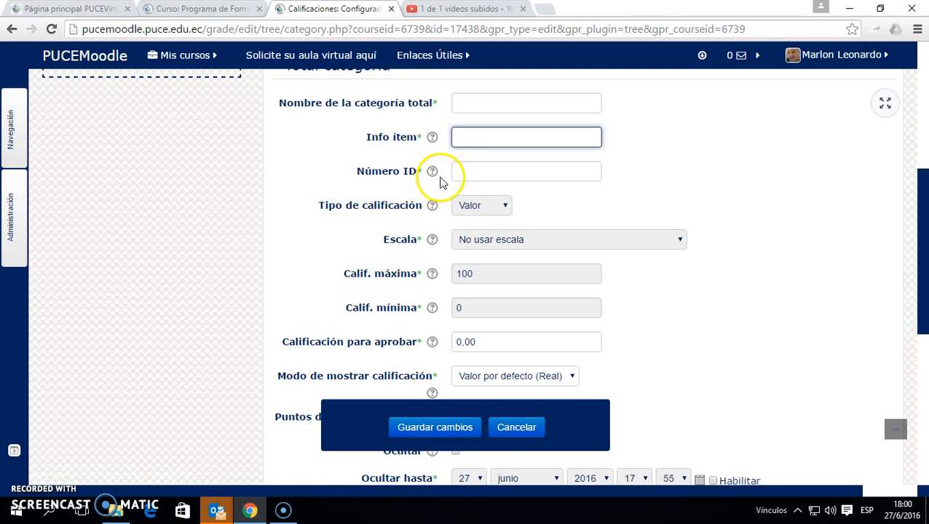
scroll(444, 186, down, 1)
click(471, 102)
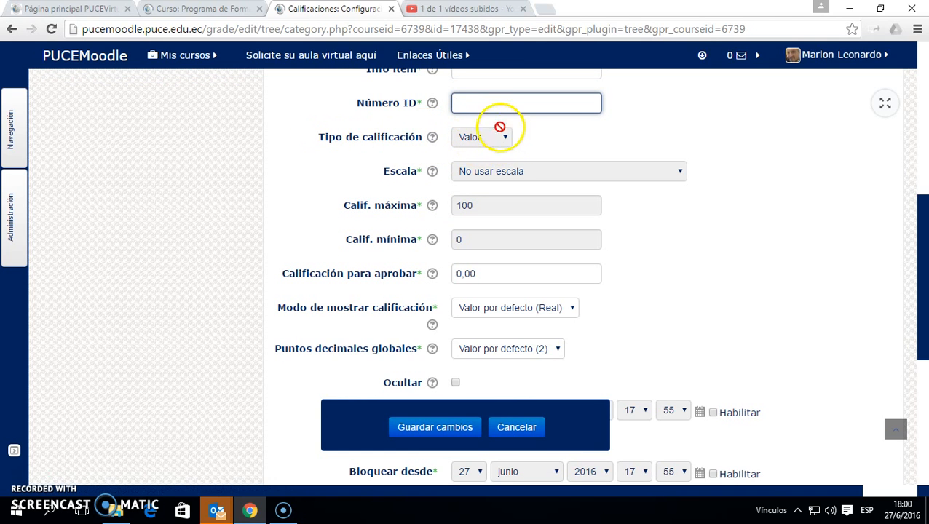
scroll(651, 118, up, 2)
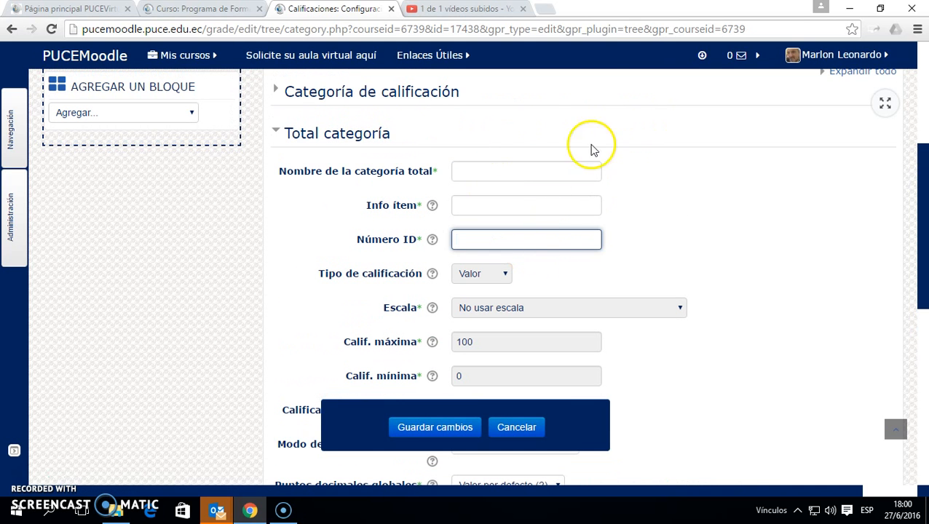
scroll(571, 226, down, 1)
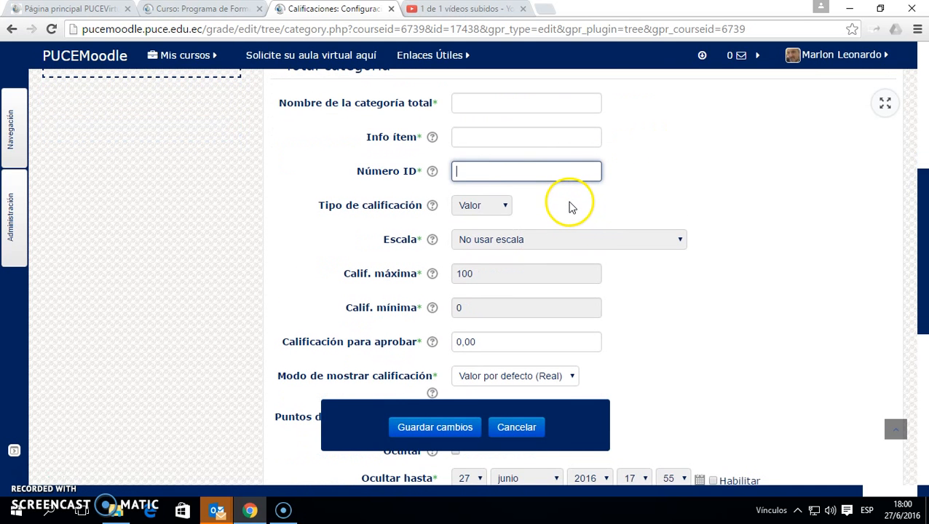
Set Calificación para aprobar to 29,50 in the Nota Final category total
scroll(571, 208, down, 1)
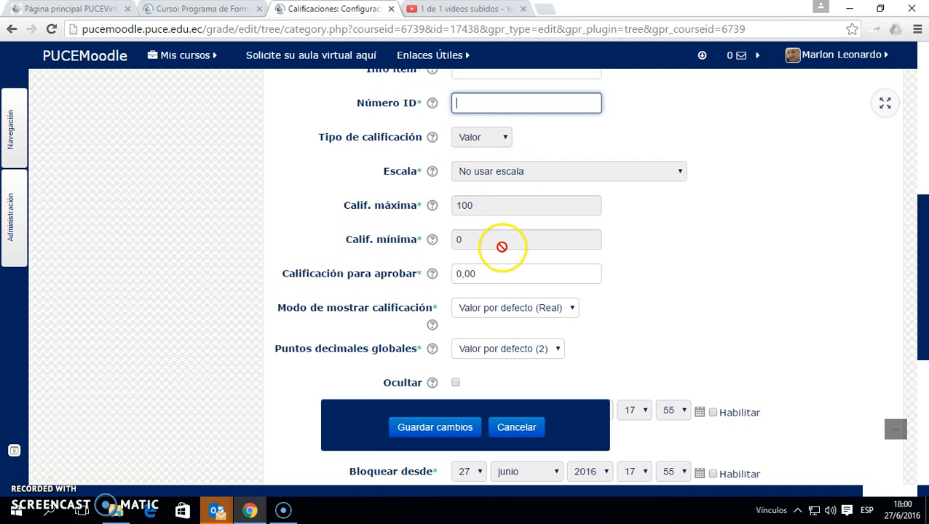
scroll(502, 247, down, 2)
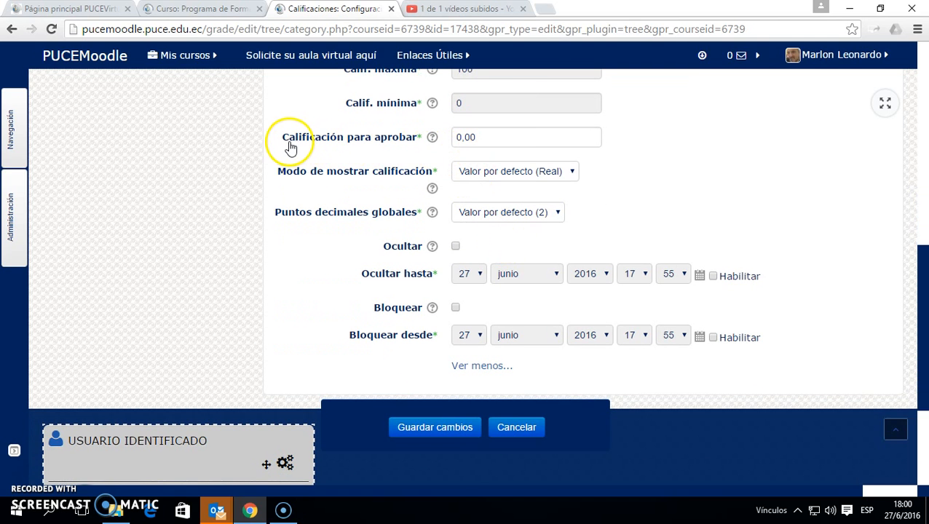
scroll(416, 155, up, 1)
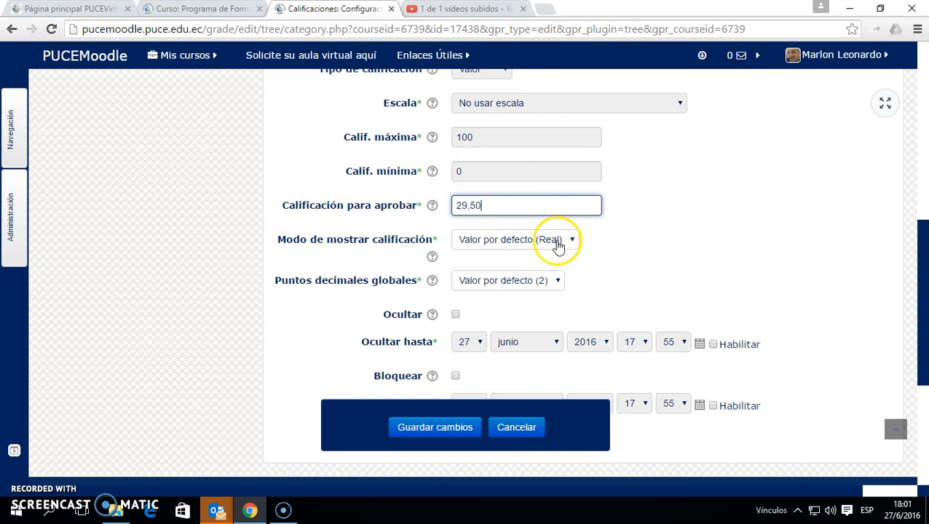
click(498, 207)
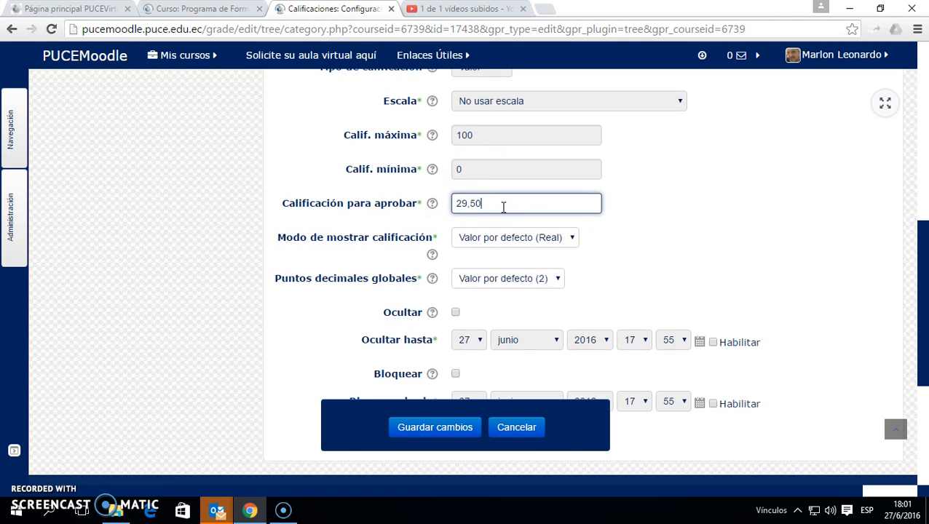
Check the Puntos decimales globales choices, keep Valor por defecto (2), and save the Nota Final category settings
scroll(503, 209, down, 1)
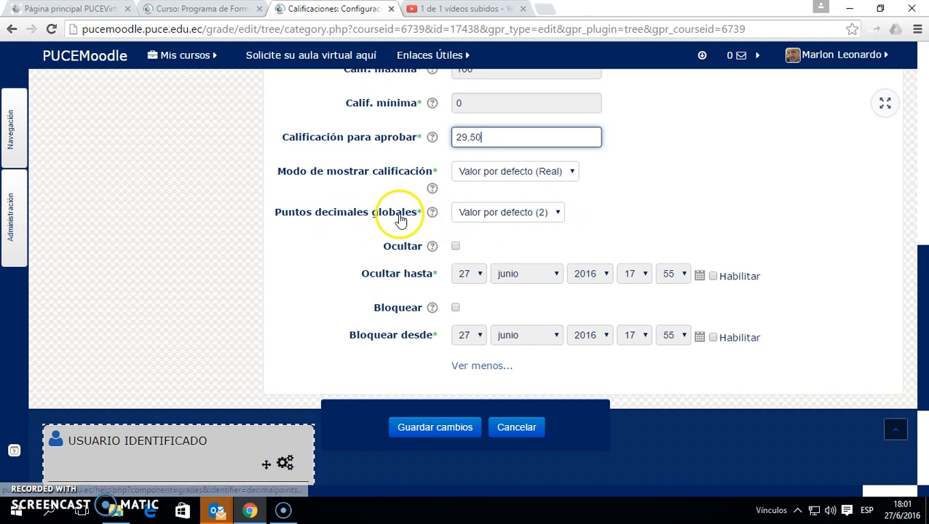
click(559, 214)
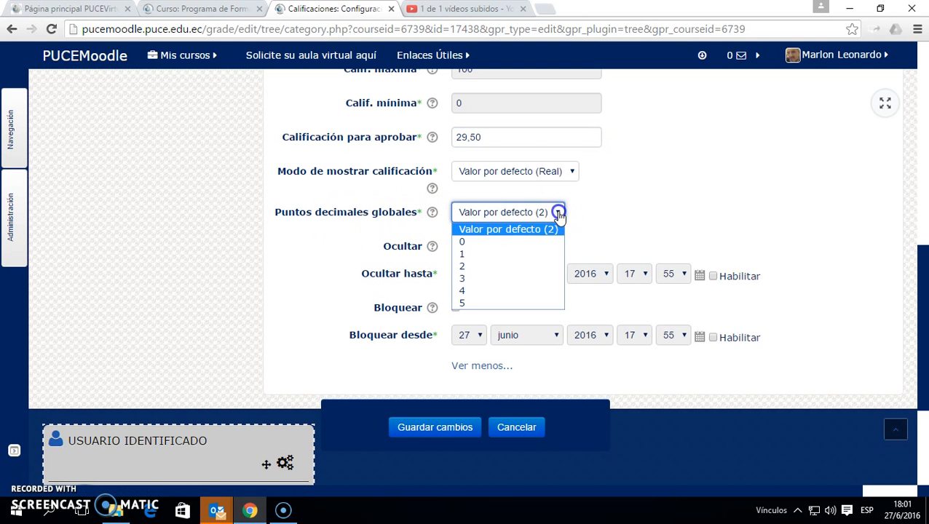
click(558, 214)
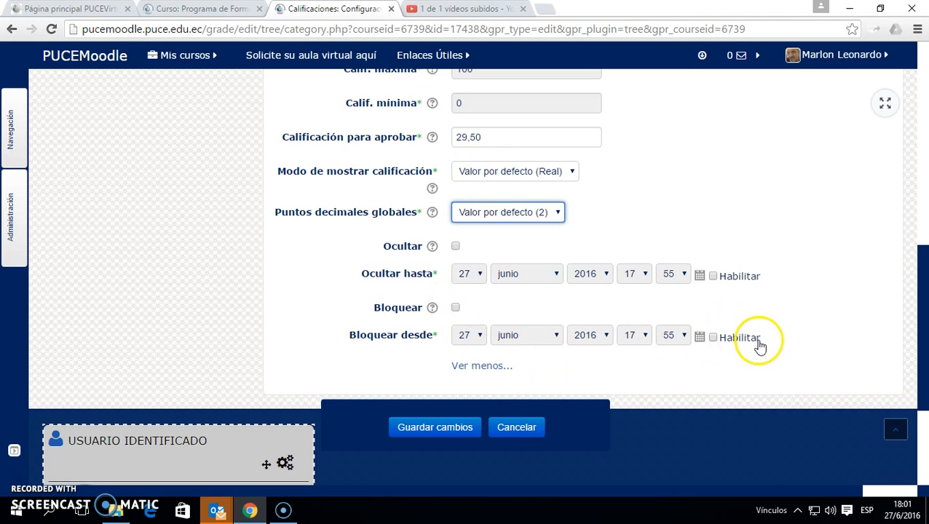
scroll(638, 276, up, 6)
scroll(639, 276, down, 3)
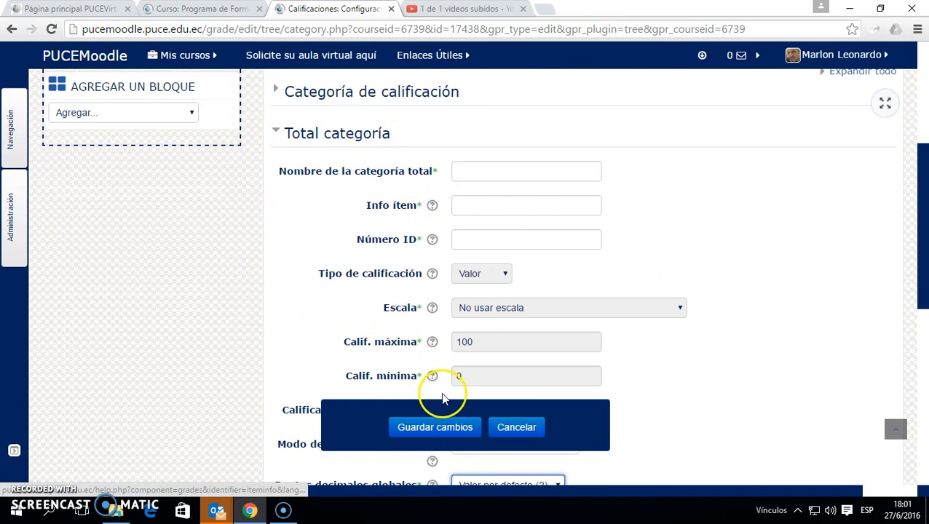
click(452, 430)
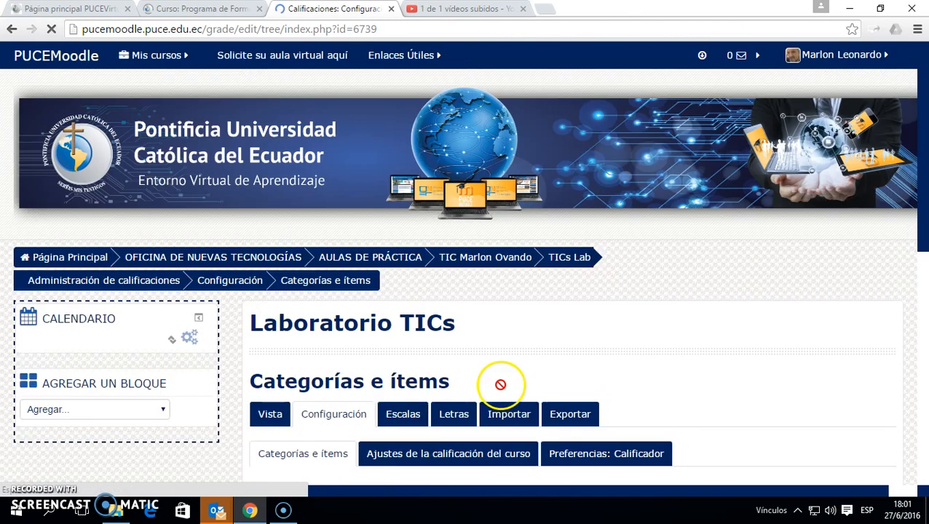
scroll(548, 335, down, 5)
scroll(550, 332, down, 1)
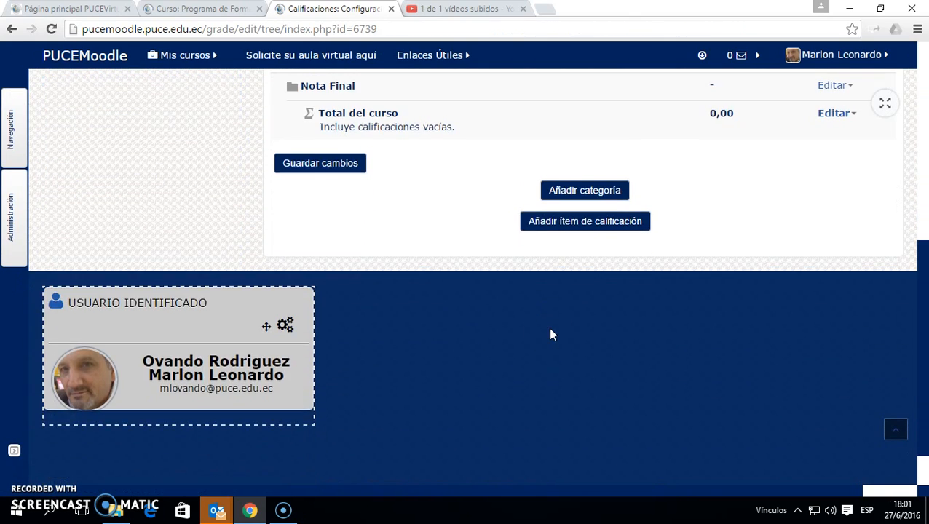
scroll(550, 331, up, 2)
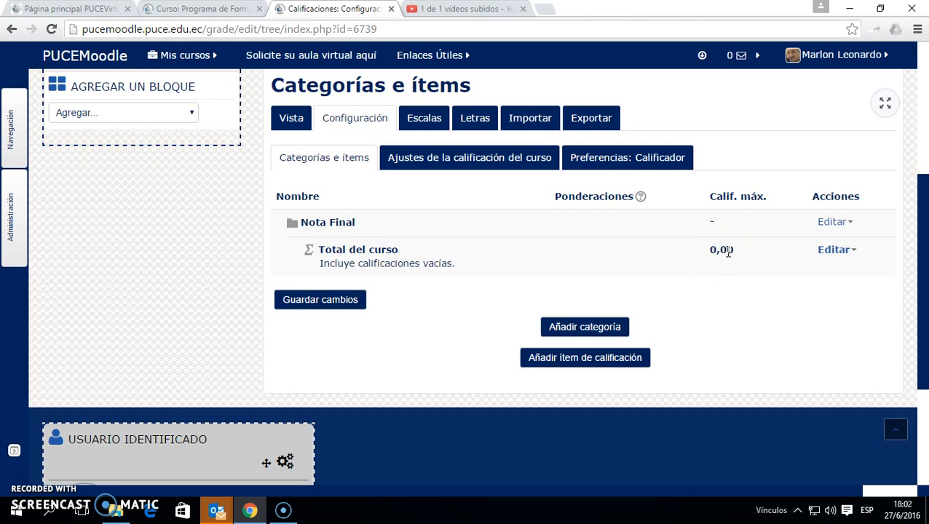
Add a new grade category to the gradebook and enter Primer Parcial as its name
click(573, 329)
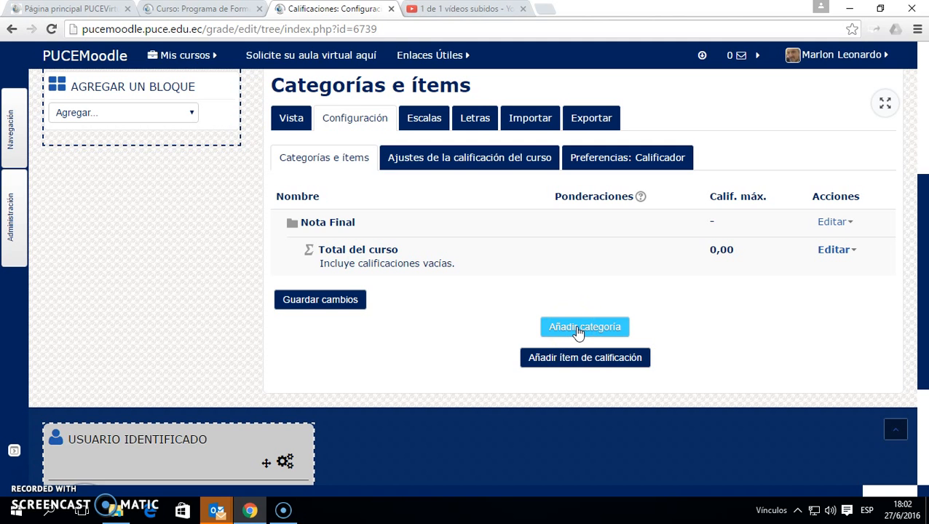
click(601, 329)
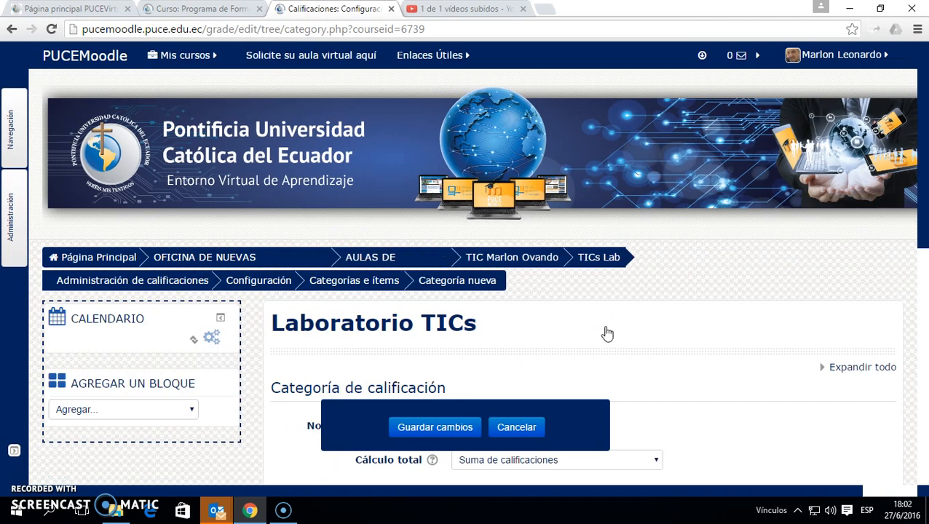
scroll(679, 324, down, 3)
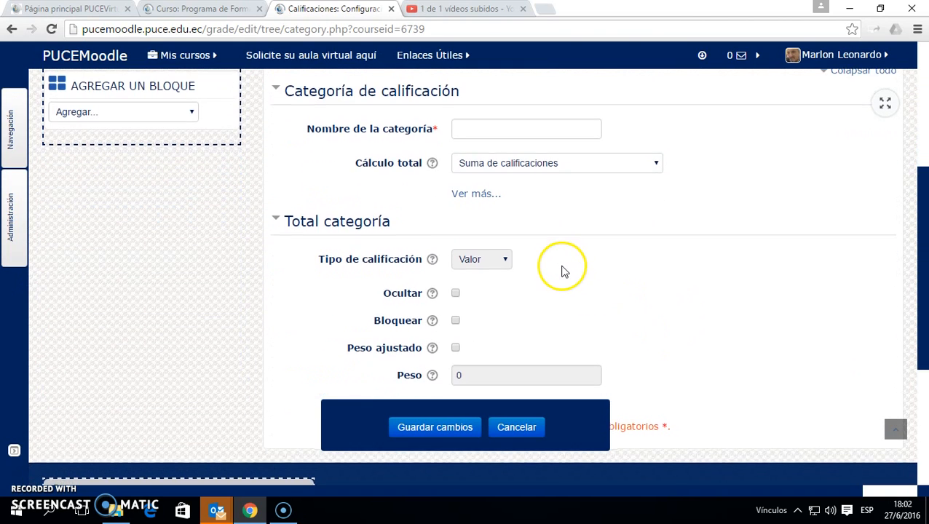
scroll(562, 271, down, 1)
scroll(560, 270, up, 3)
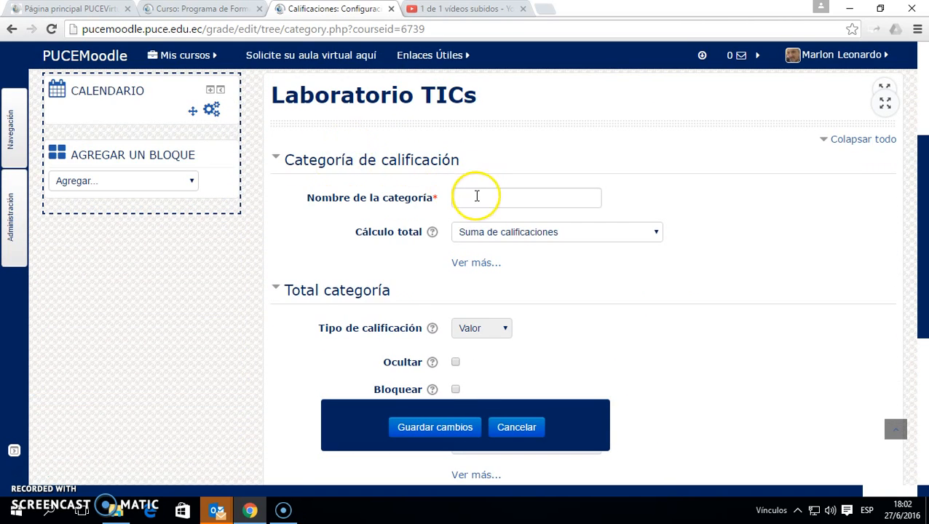
click(398, 158)
scroll(599, 227, down, 1)
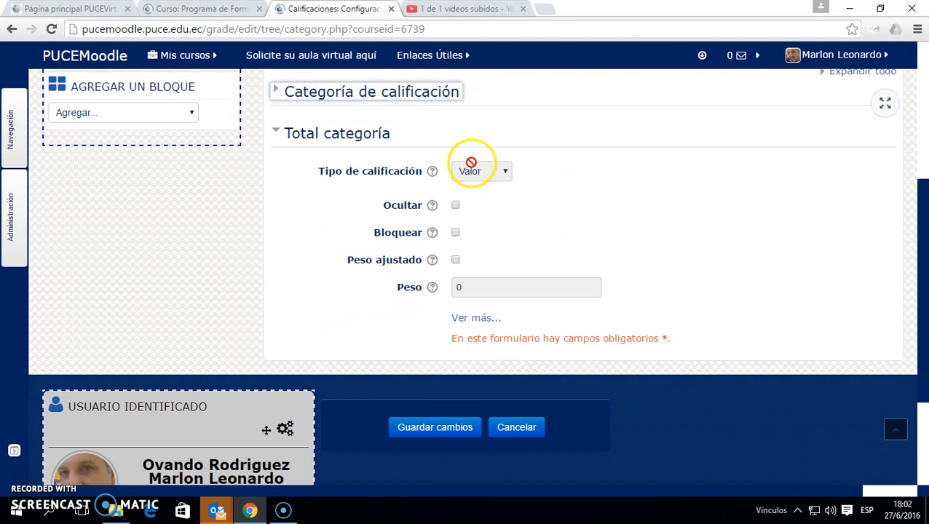
scroll(451, 160, up, 1)
click(431, 158)
click(535, 197)
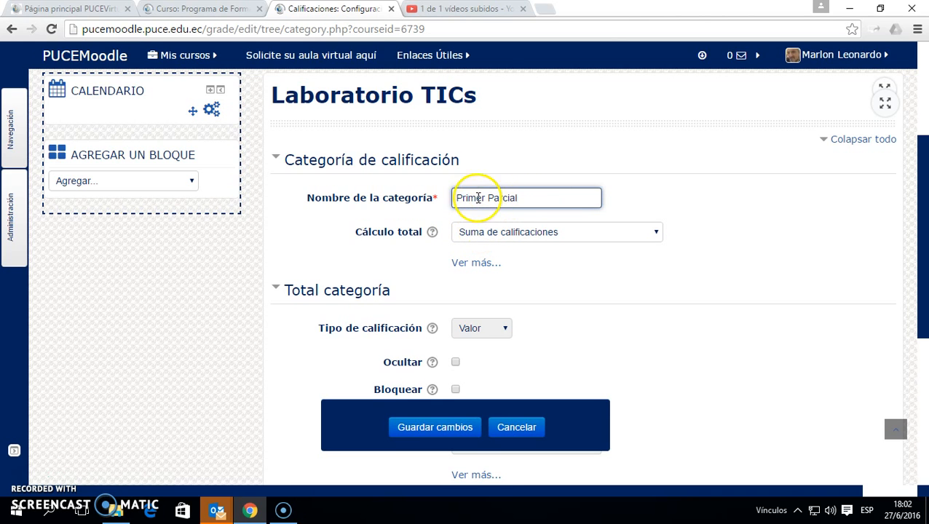
Check the calculation method for Primer Parcial in the Programa de Formación grading table and return to the new category form
click(222, 10)
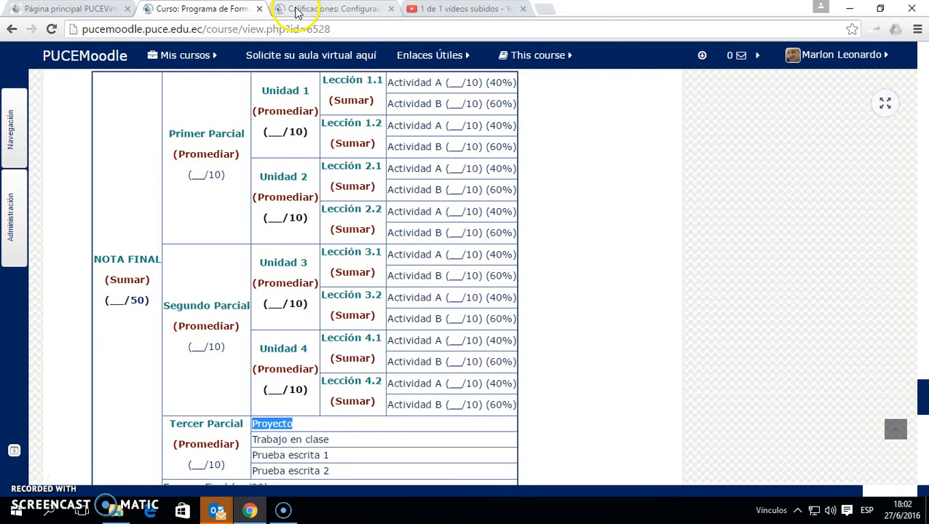
click(296, 11)
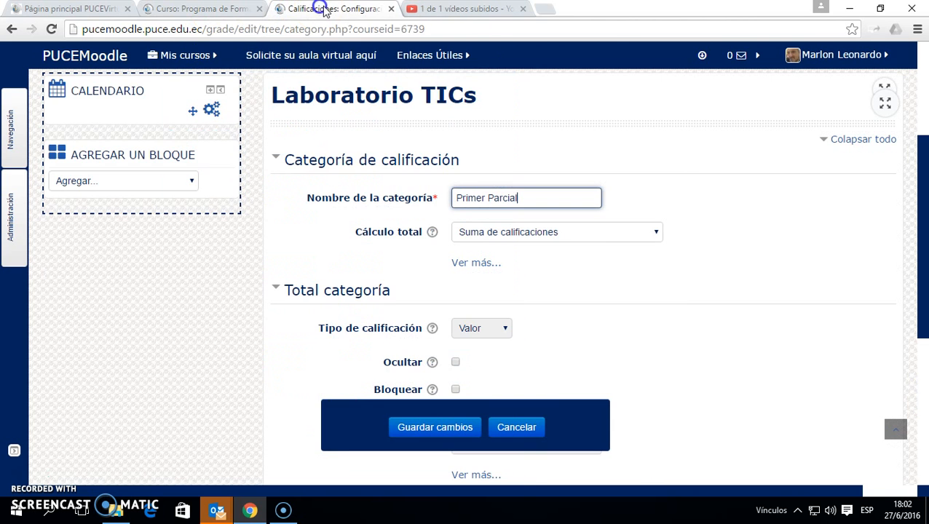
Set Primer Parcial's Cálculo total to Media de calificaciones and turn off Excluir calificaciones vacías
click(655, 233)
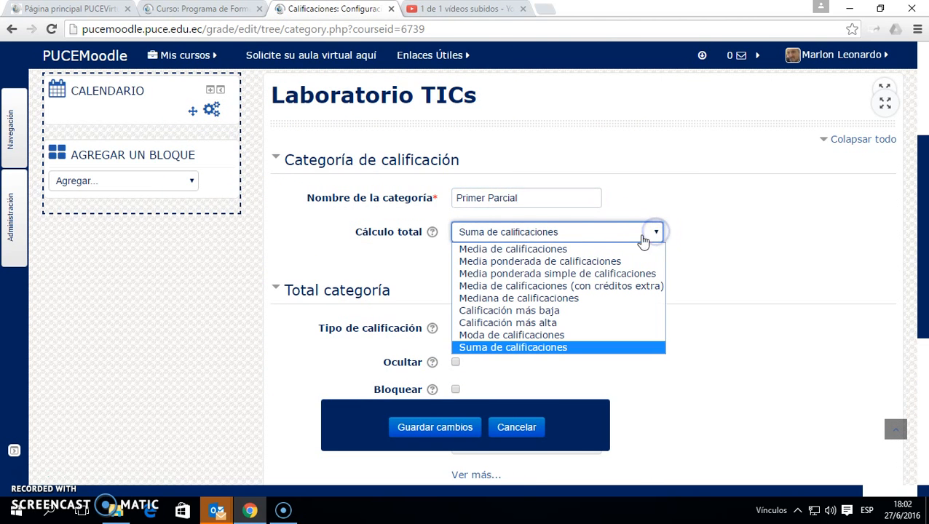
click(567, 250)
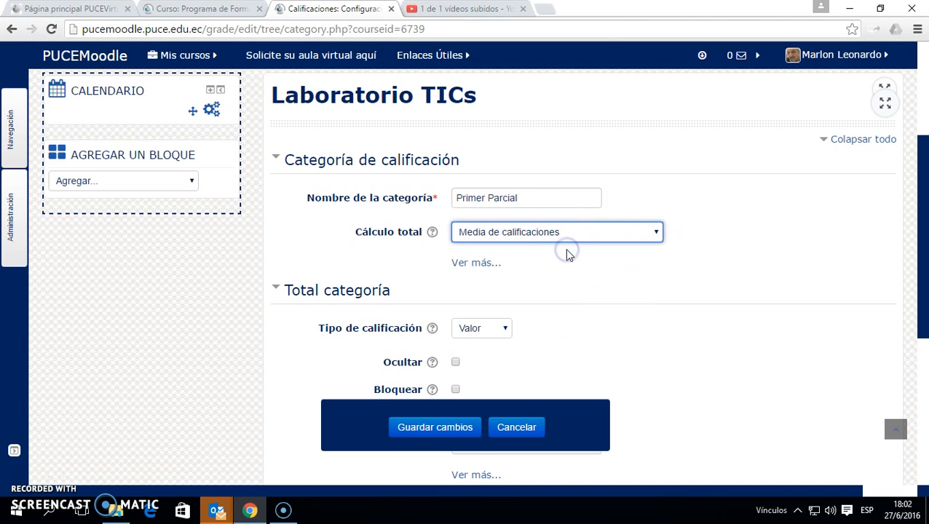
click(460, 266)
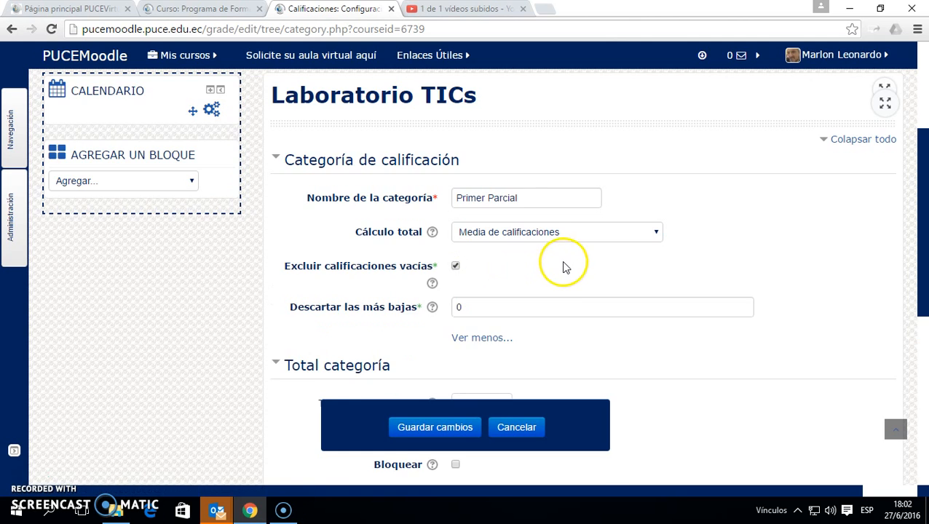
scroll(558, 265, down, 1)
click(455, 199)
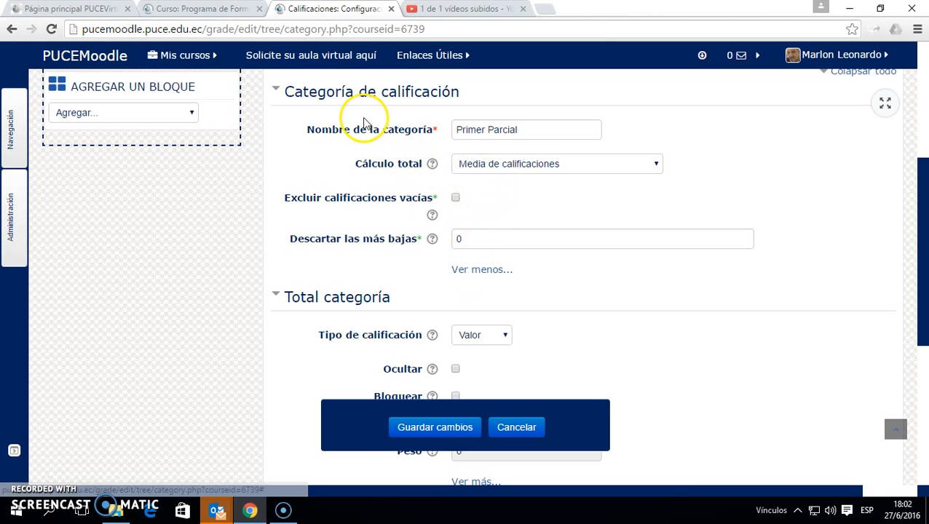
Show all Total categoría settings for Primer Parcial, keep Tipo de calificación as Valor, and set Calif. máxima to 10
click(388, 102)
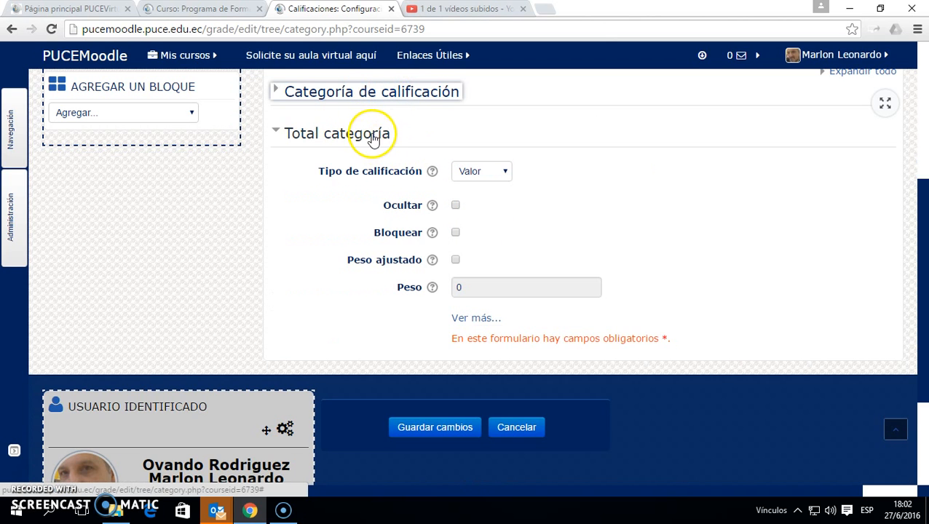
click(374, 138)
click(373, 138)
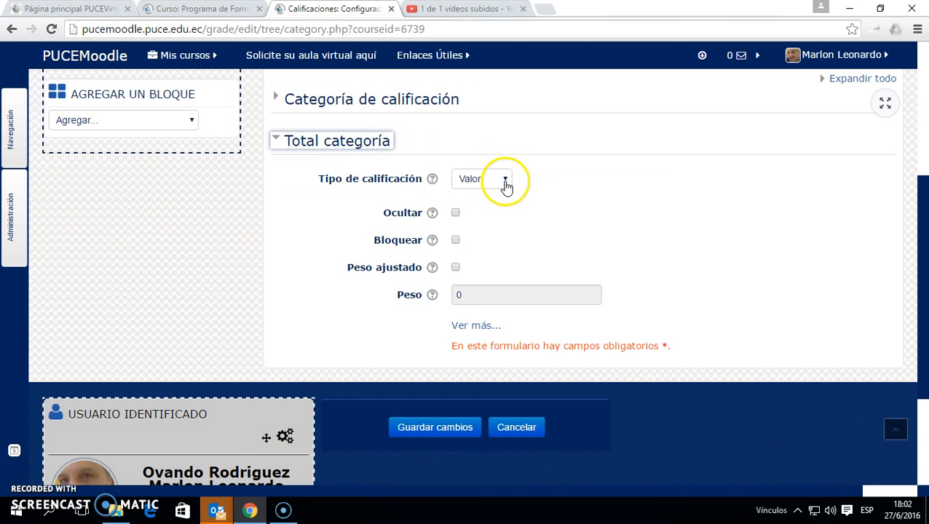
click(465, 326)
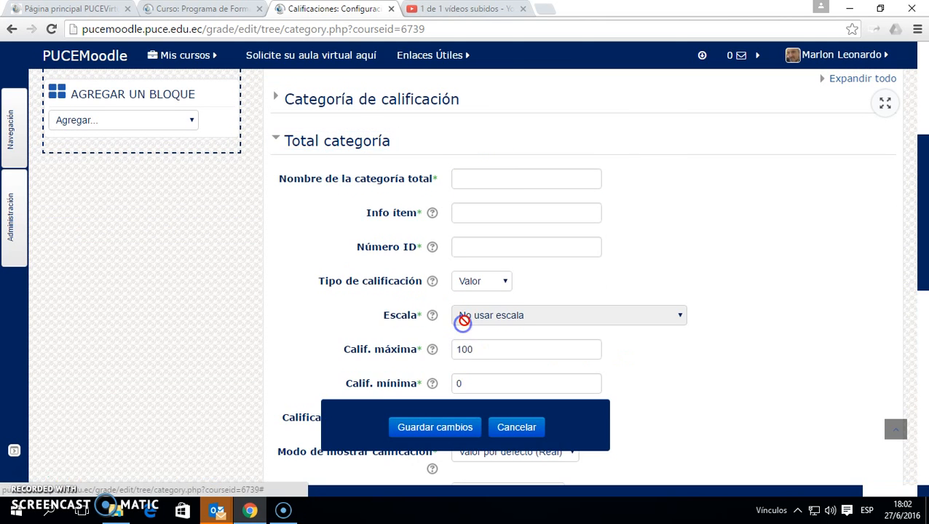
scroll(685, 280, down, 3)
scroll(597, 218, up, 1)
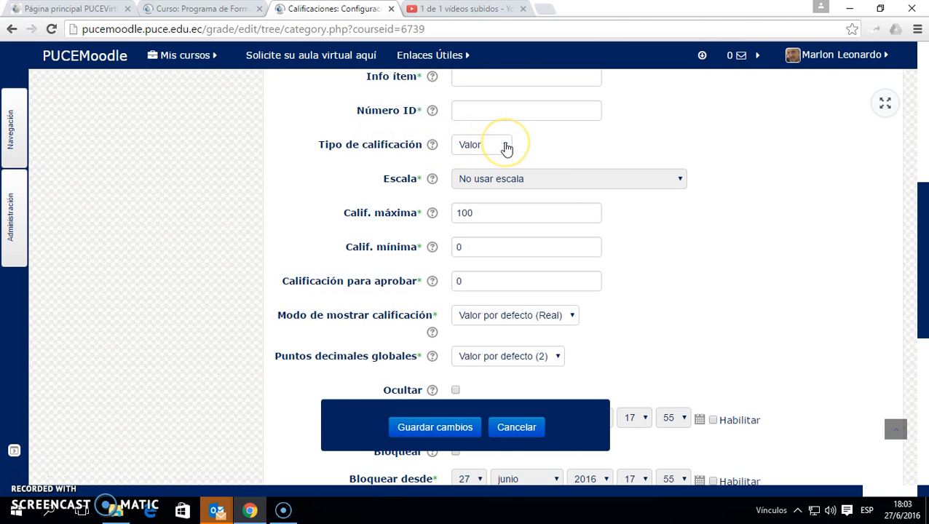
click(508, 145)
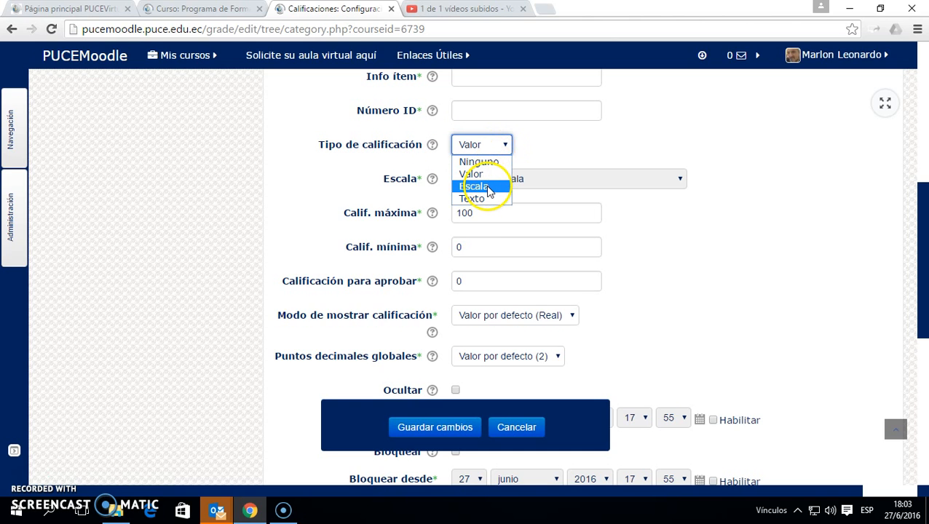
click(509, 145)
click(479, 212)
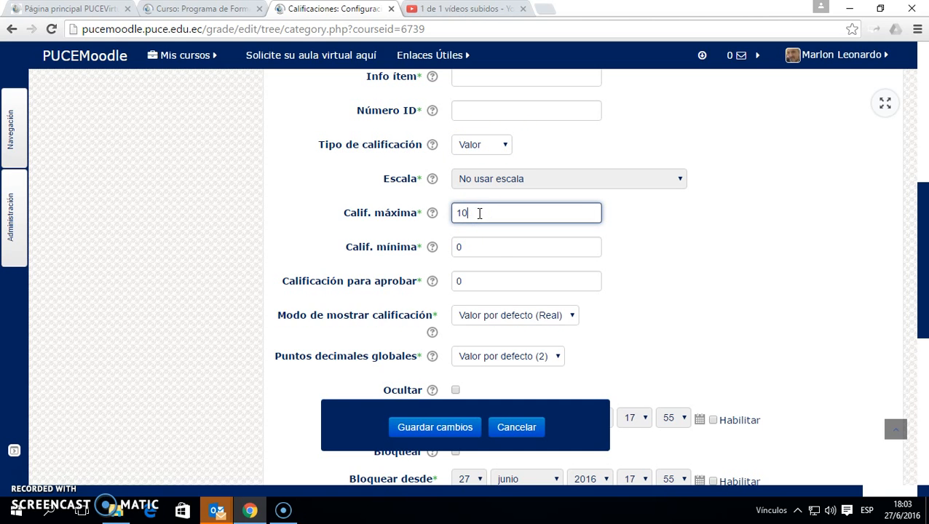
Keep Calif. mínima and Calificación para aprobar at 0, review the remaining settings, and save the Primer Parcial category
click(486, 246)
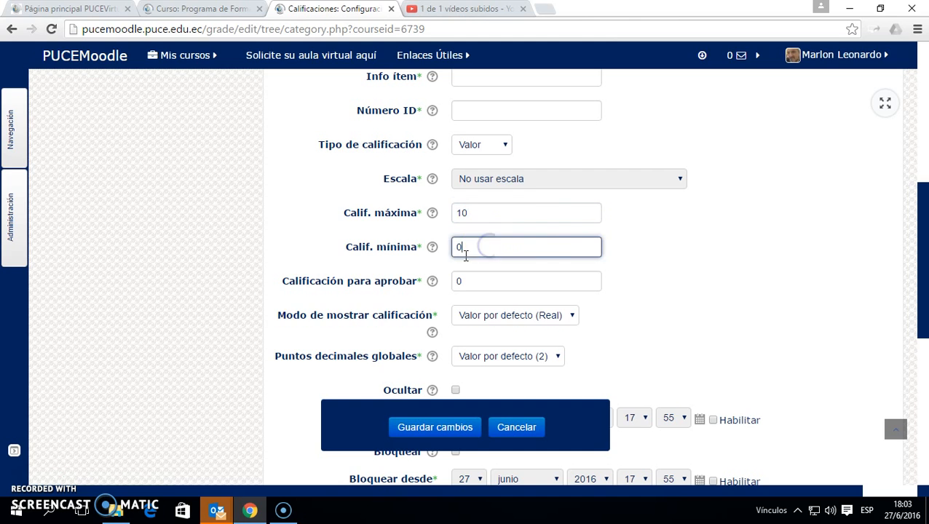
click(467, 280)
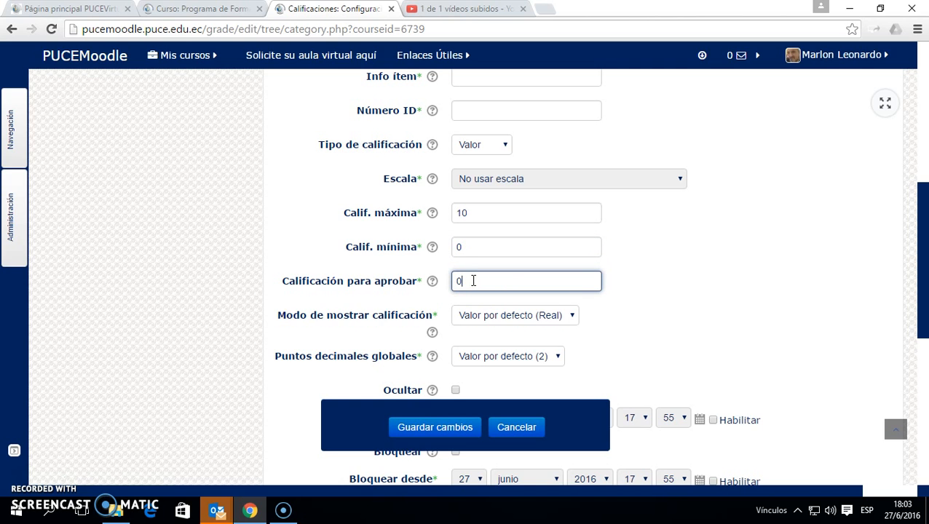
scroll(643, 270, down, 2)
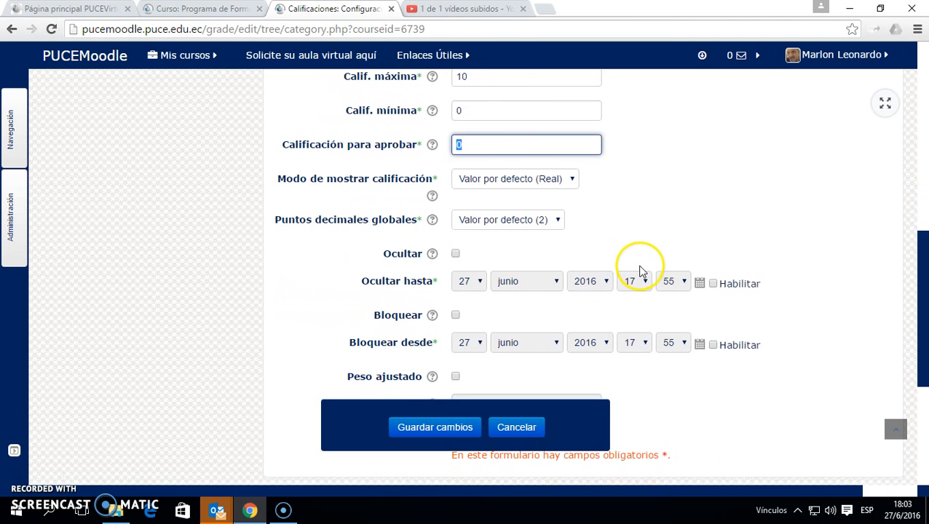
scroll(527, 211, down, 2)
scroll(527, 208, up, 4)
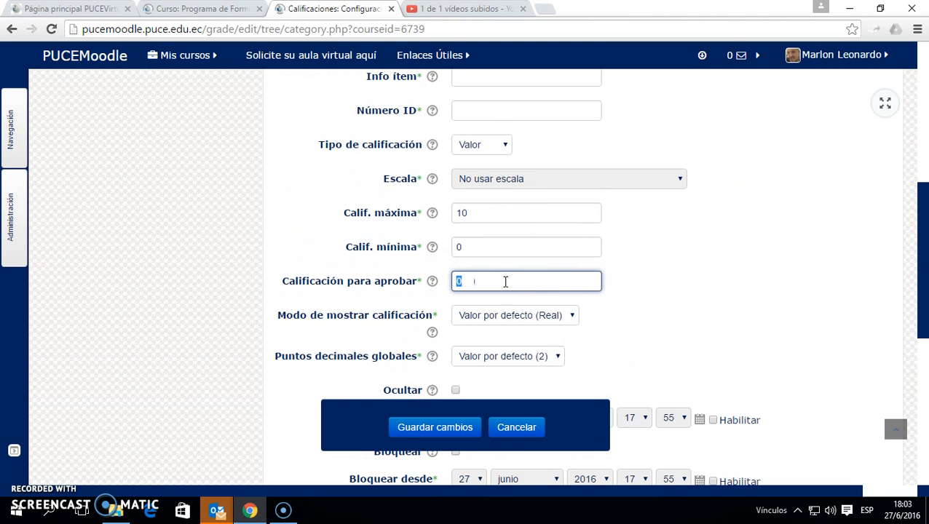
scroll(551, 273, up, 4)
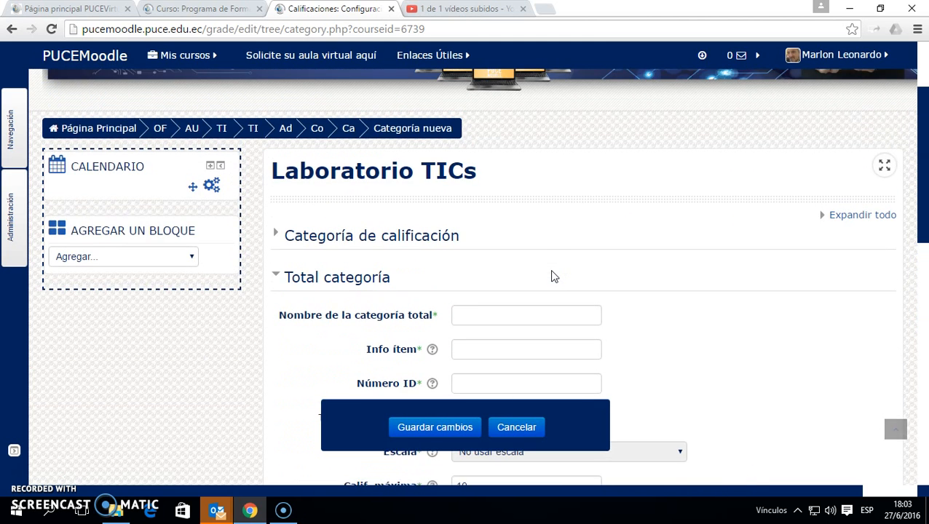
scroll(549, 274, down, 4)
click(539, 284)
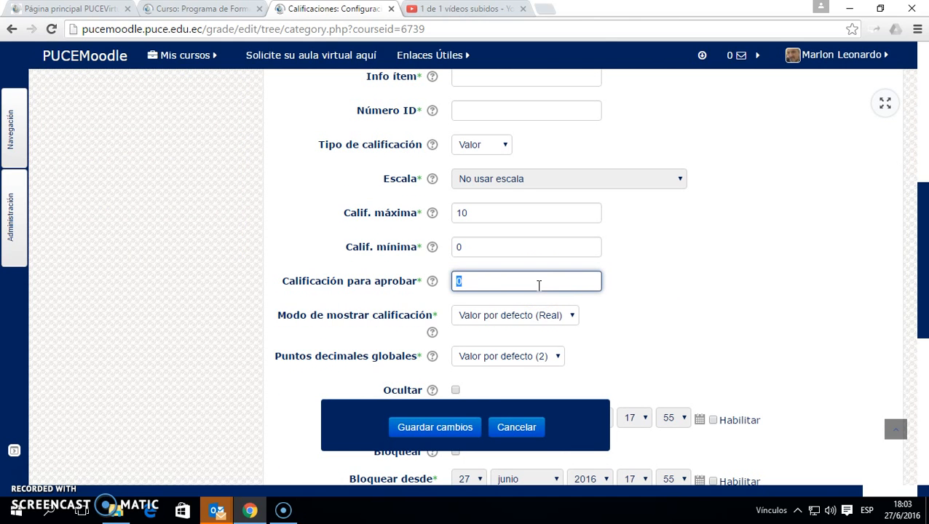
click(463, 429)
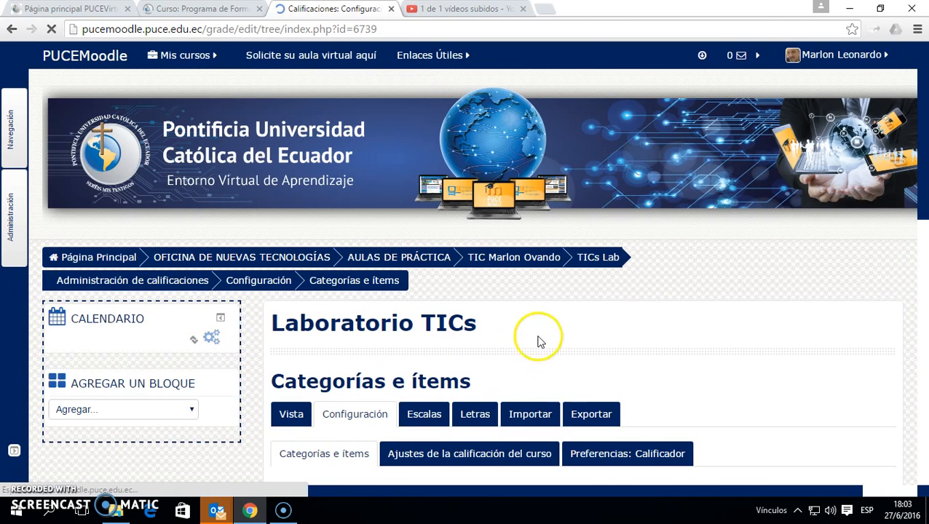
Check Primer Parcial's calculation method and maximum grade in the gradebook's category list, dismissing the desktop notification
scroll(580, 326, down, 5)
scroll(597, 317, up, 2)
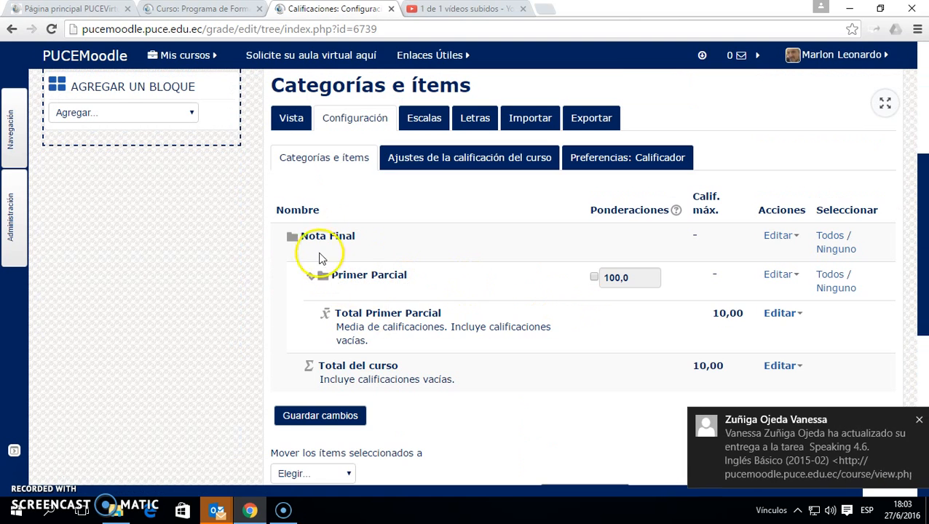
click(917, 423)
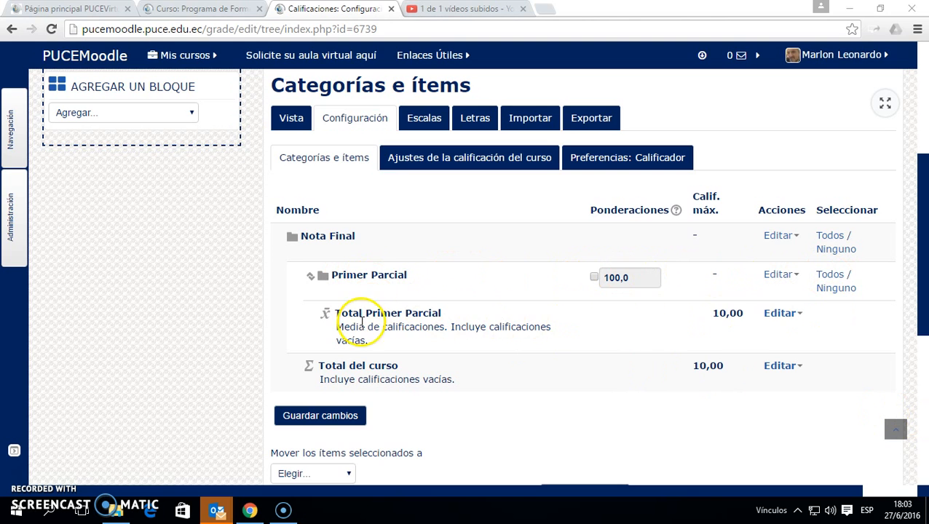
drag(711, 313, 724, 314)
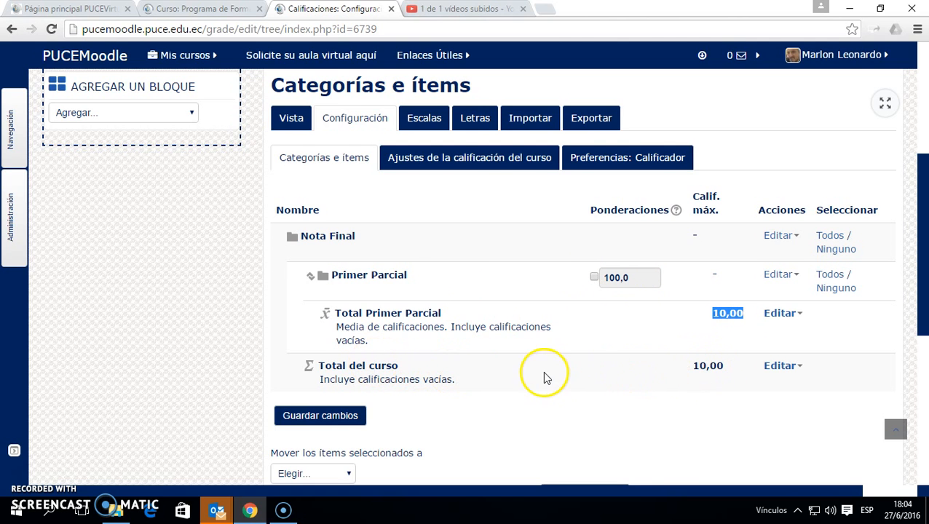
Add another grade category to the gradebook and name it Segundo Parcial
scroll(548, 374, down, 1)
scroll(551, 374, down, 1)
click(584, 357)
scroll(582, 313, down, 3)
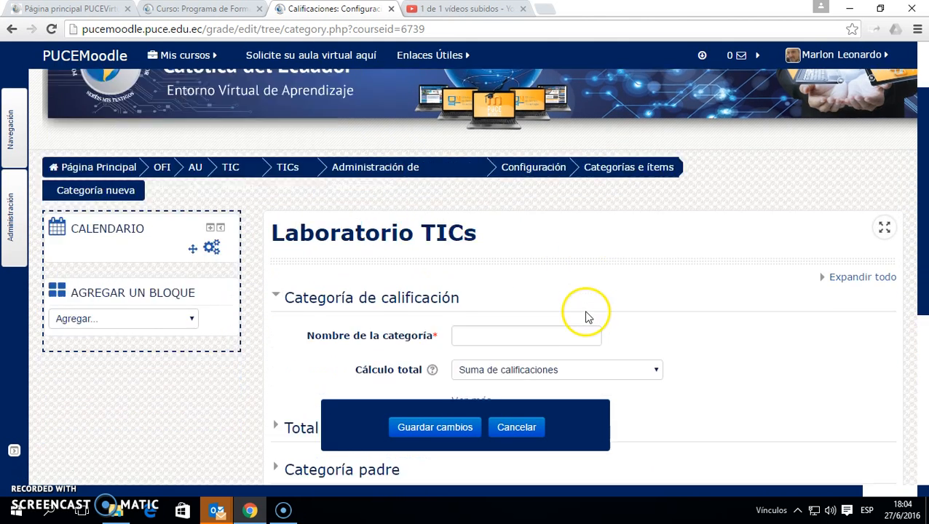
click(529, 198)
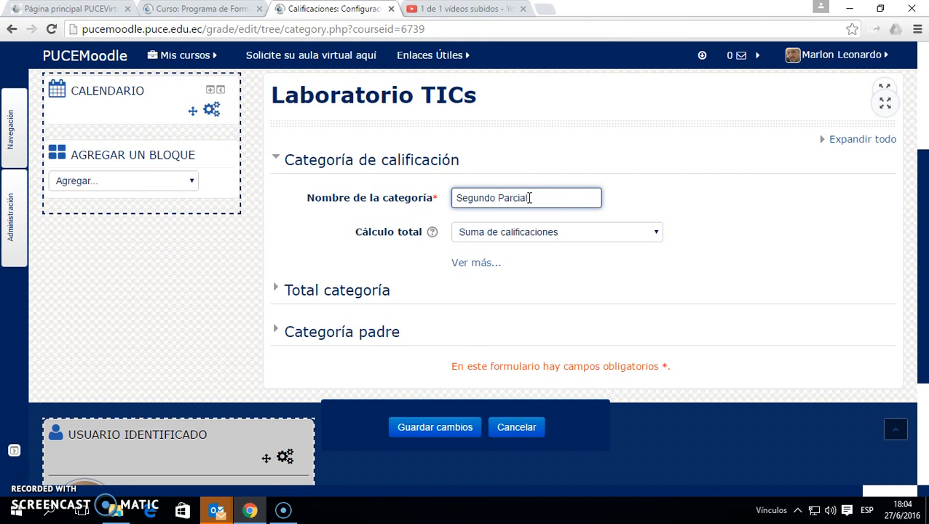
Set Segundo Parcial's Cálculo total to Media de calificaciones and turn off Excluir calificaciones vacías
click(470, 264)
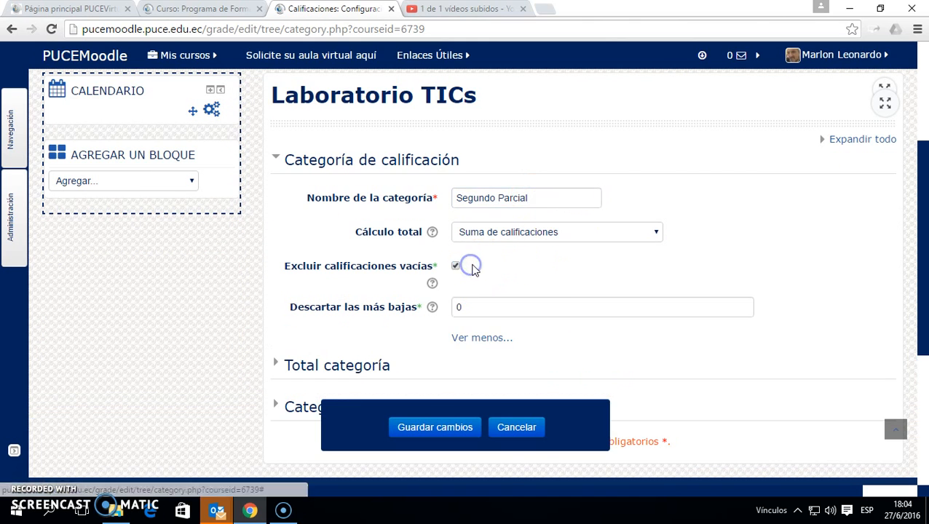
click(520, 233)
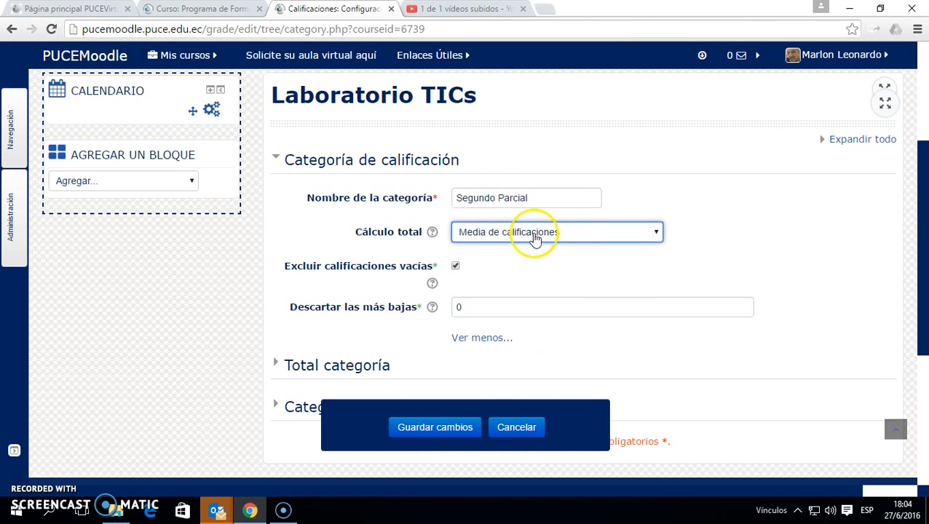
click(457, 267)
Show all Total categoría settings for Segundo Parcial and set Calif. máxima to 10, keeping Calif. mínima at 0
click(417, 162)
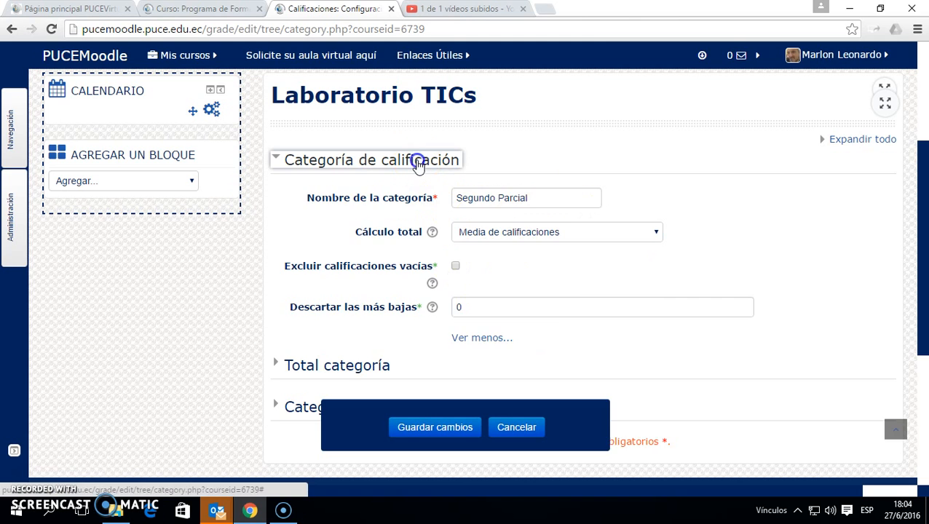
click(374, 202)
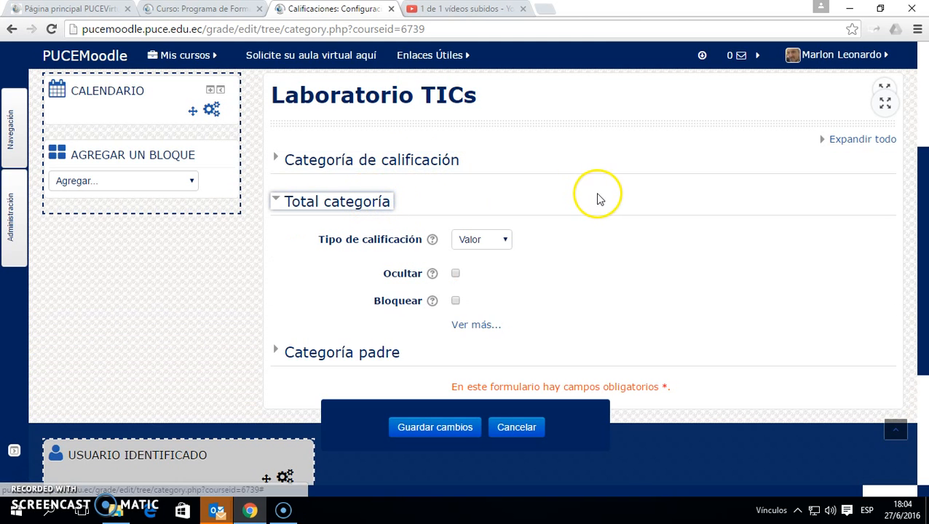
scroll(553, 199, down, 1)
click(478, 257)
scroll(583, 233, down, 2)
click(475, 206)
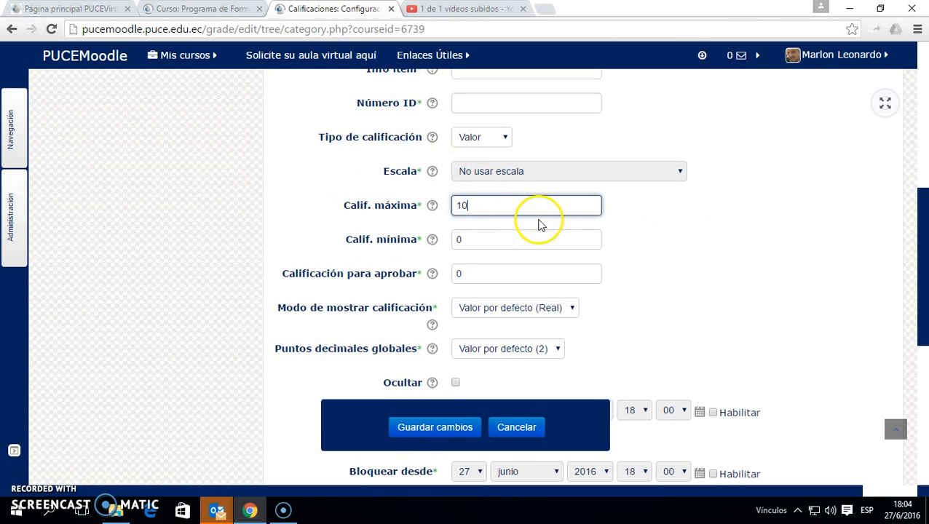
click(515, 235)
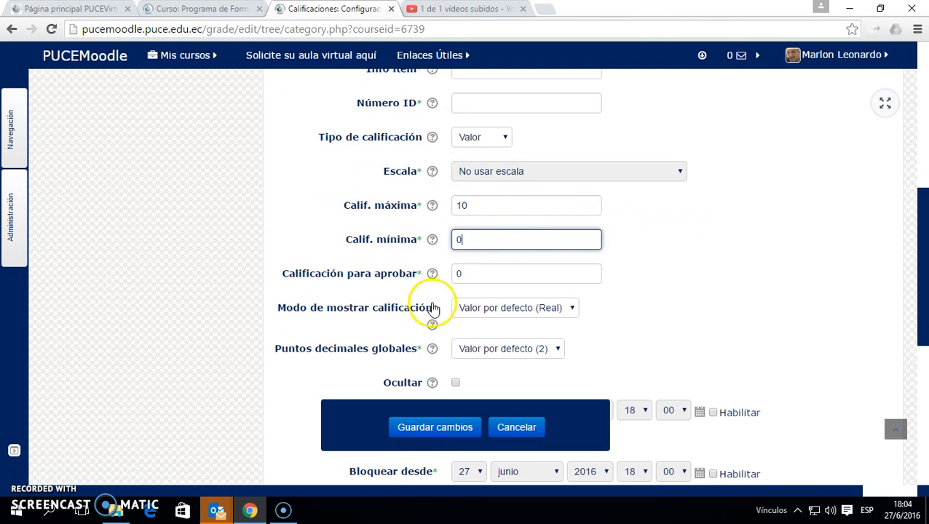
Check that Nota Final is the parent category of Segundo Parcial and save the new category
scroll(453, 255, down, 2)
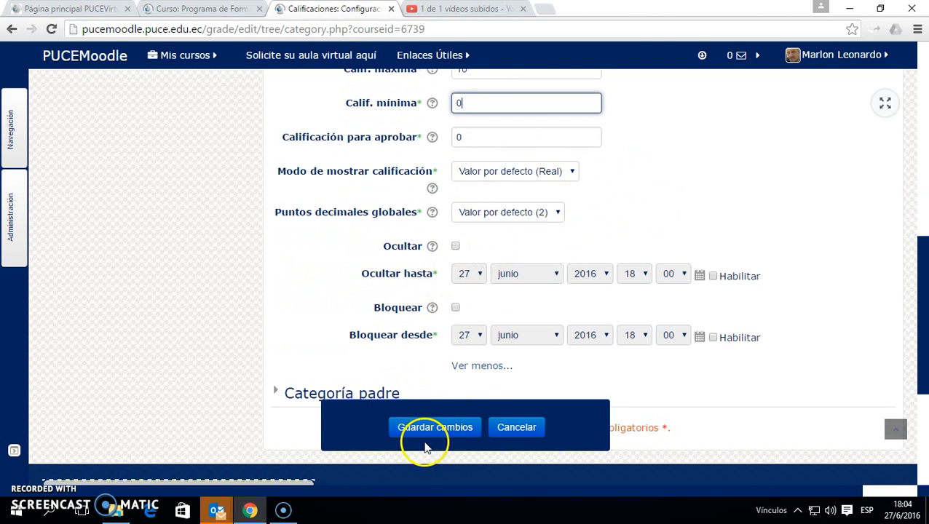
scroll(425, 332, down, 3)
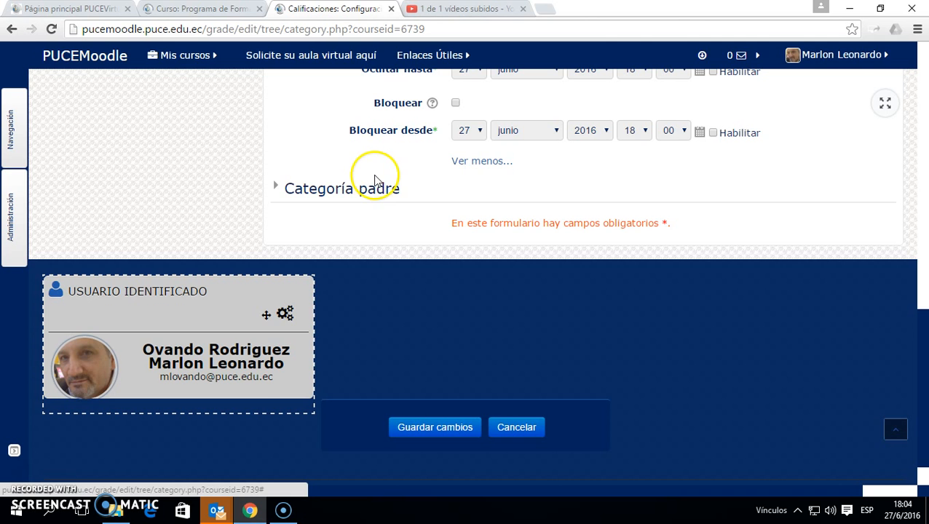
scroll(375, 183, up, 1)
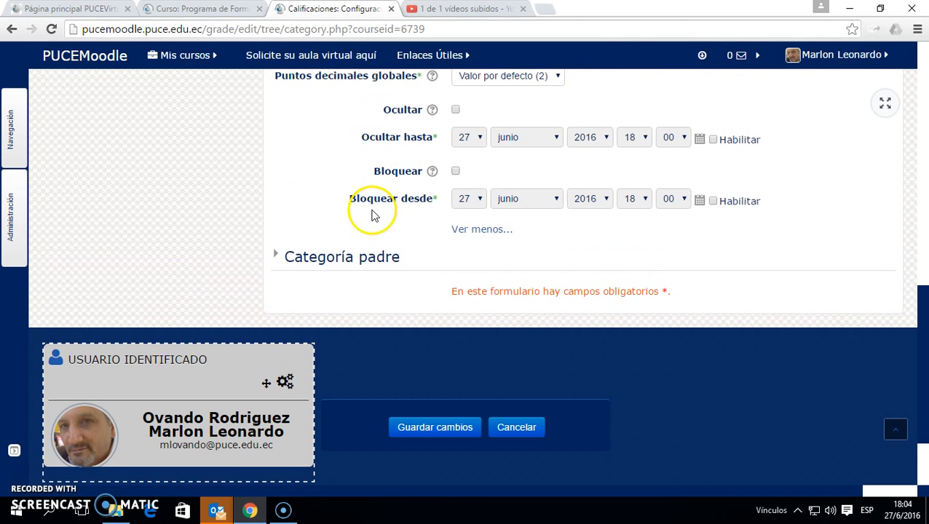
click(328, 259)
scroll(494, 280, down, 1)
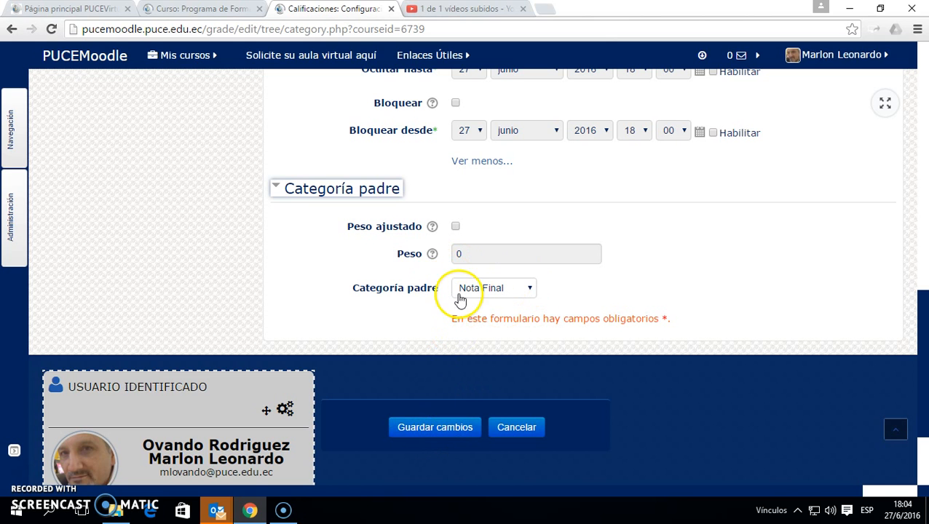
click(437, 428)
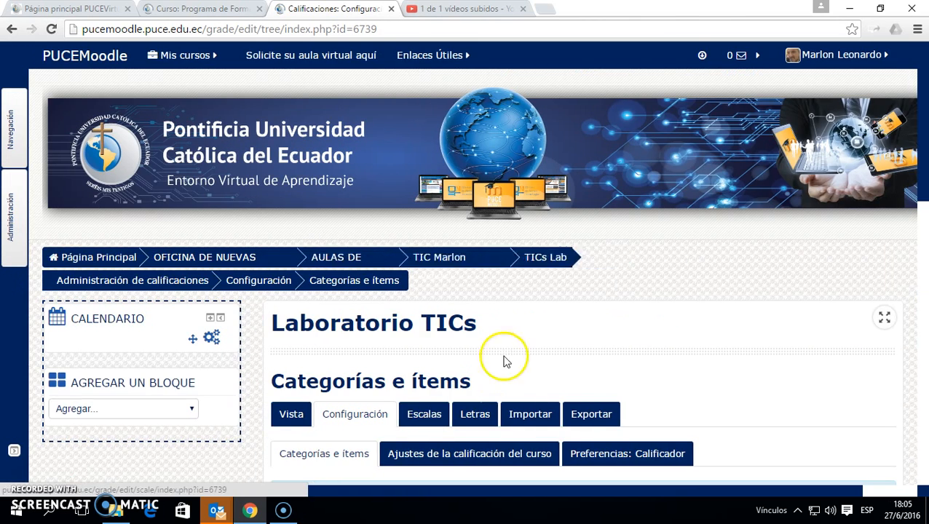
Check the maximum grades of both parciales and the course total in the category list
scroll(531, 315, down, 5)
scroll(531, 316, down, 2)
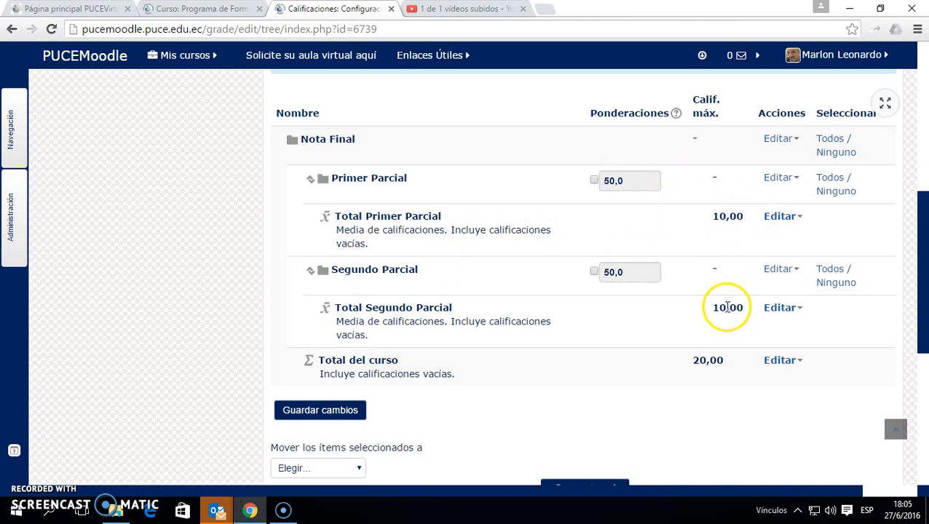
click(706, 359)
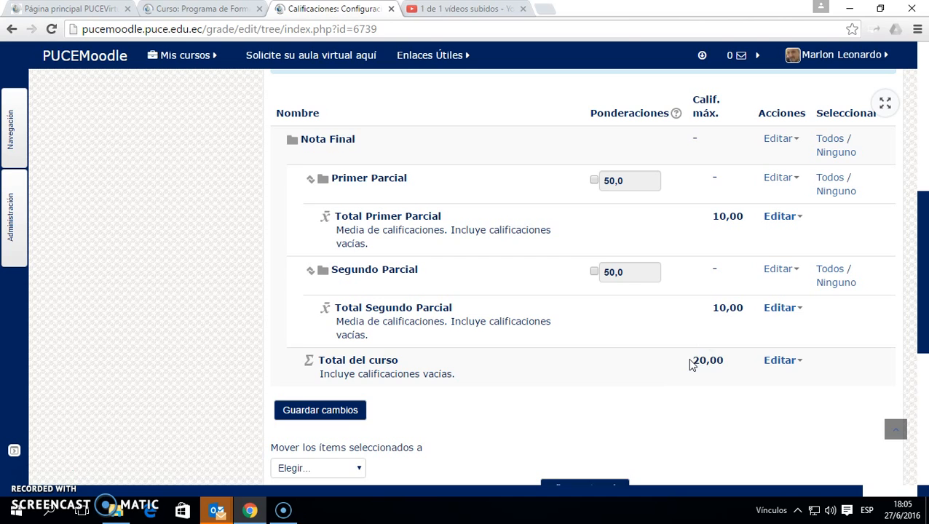
Add a new grade category and name it Tercer Parcial
scroll(594, 347, down, 3)
click(608, 353)
scroll(581, 316, down, 4)
click(490, 128)
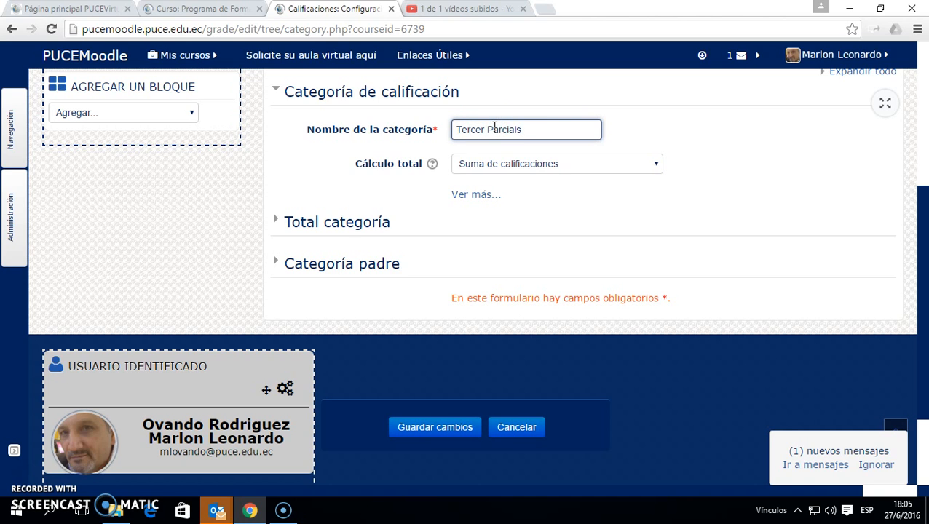
text(Tercer Parcial)
Set Tercer Parcial's Cálculo total to Media de calificaciones and turn off Excluir calificaciones vacías
click(522, 160)
click(519, 178)
click(469, 196)
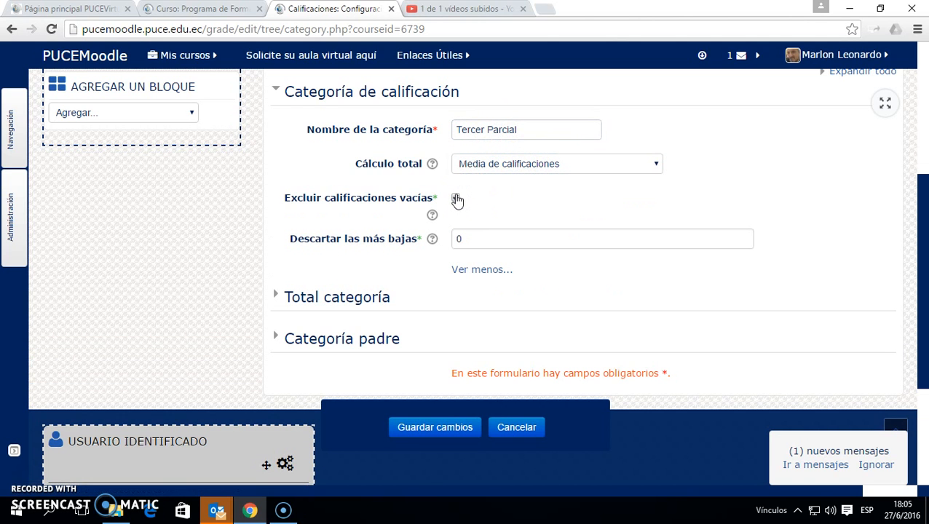
click(457, 198)
click(413, 94)
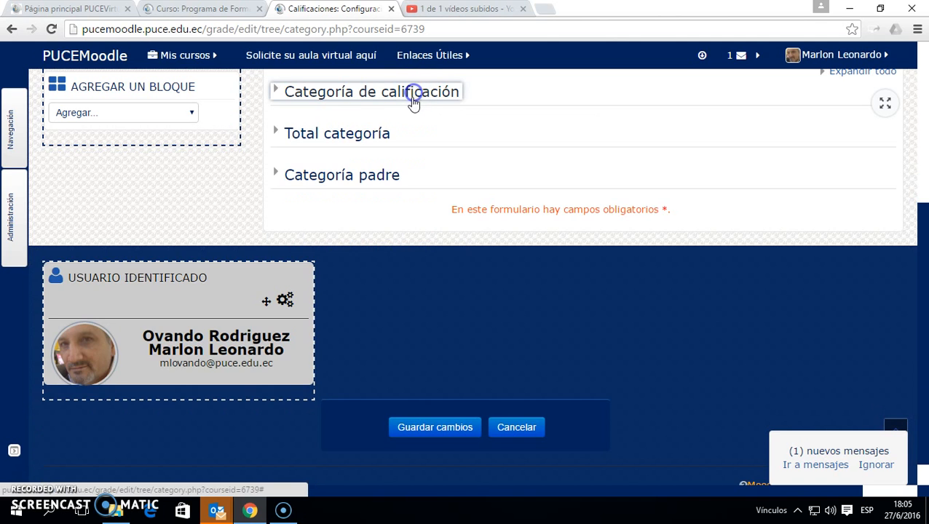
Show all Total categoría settings for Tercer Parcial and set Calif. máxima to 10, keeping Calif. mínima at 0
click(371, 134)
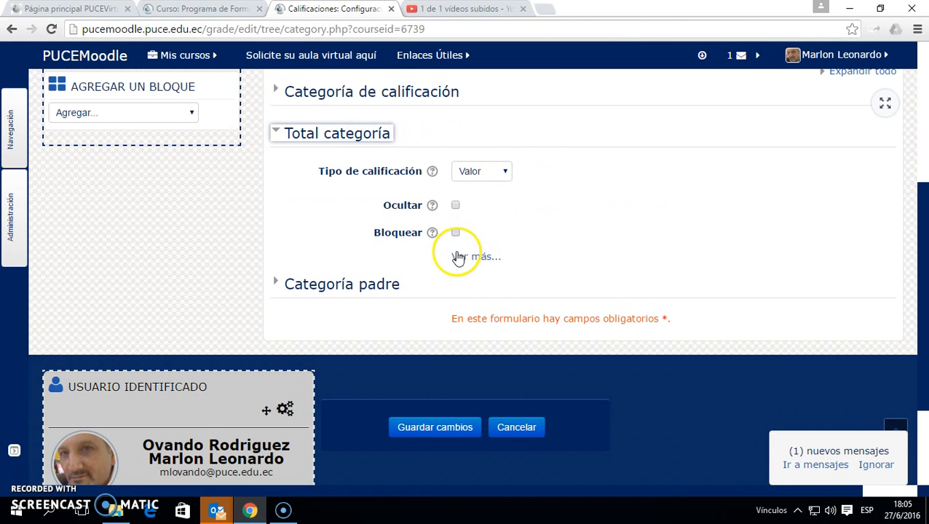
click(459, 255)
click(483, 338)
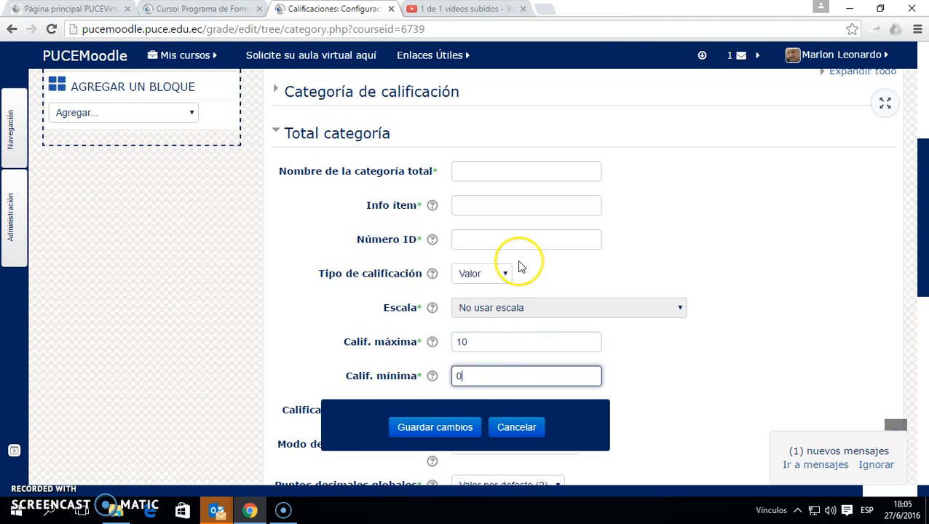
scroll(519, 262, down, 3)
scroll(518, 262, down, 2)
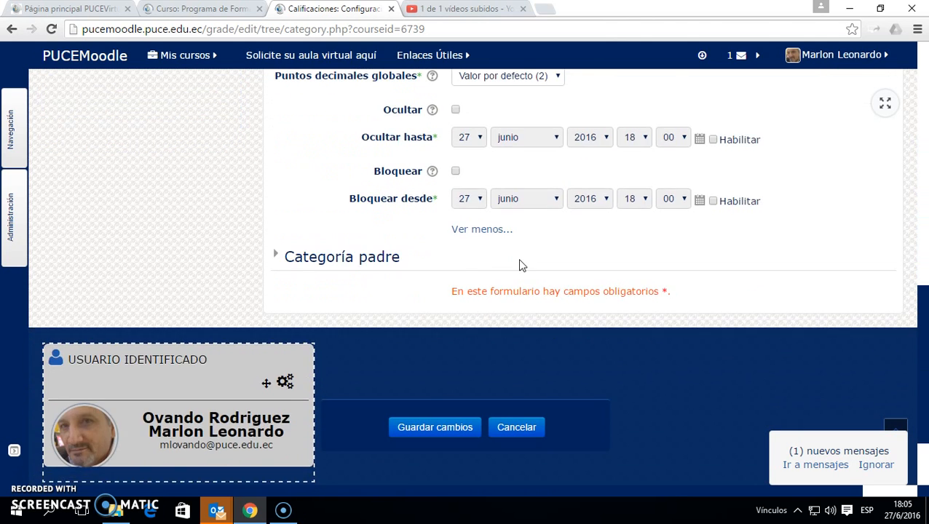
key(Tab)
scroll(508, 228, up, 4)
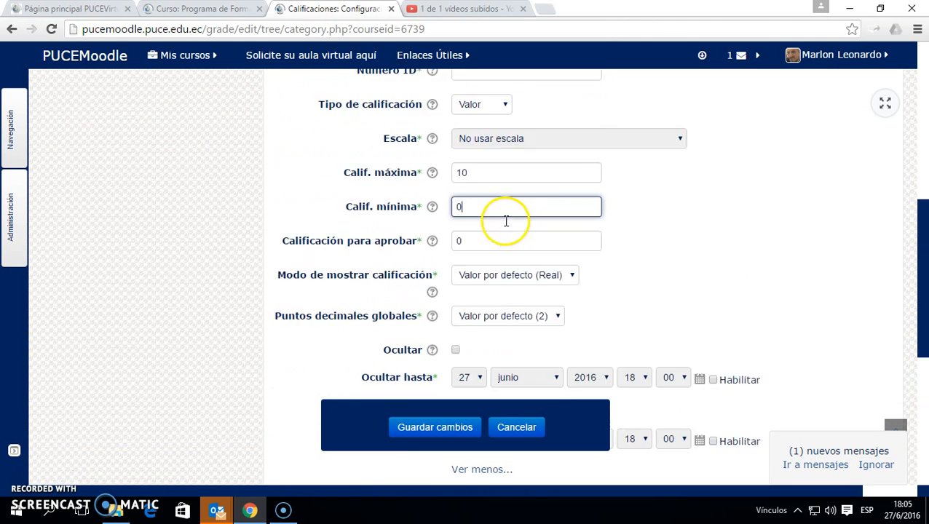
click(348, 136)
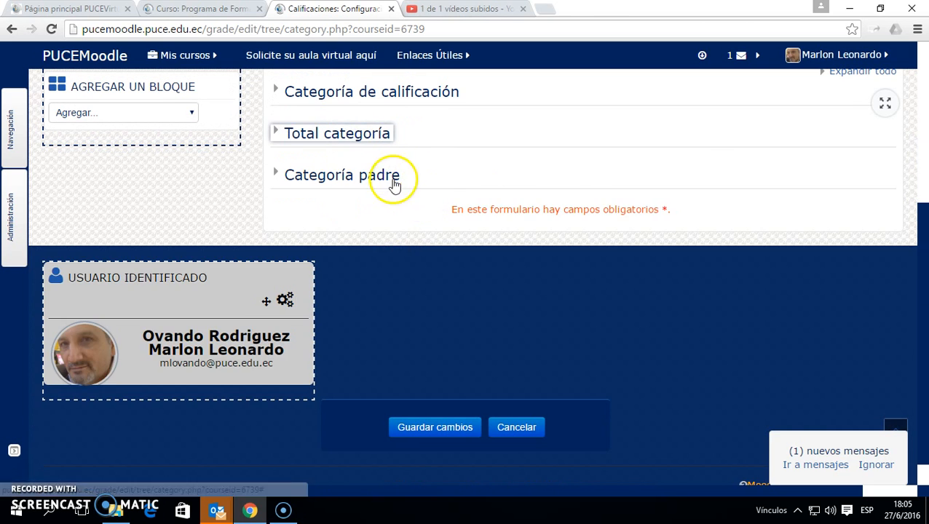
Check that Nota Final is the parent category of Tercer Parcial, leave Peso ajustado off and save the category
click(345, 178)
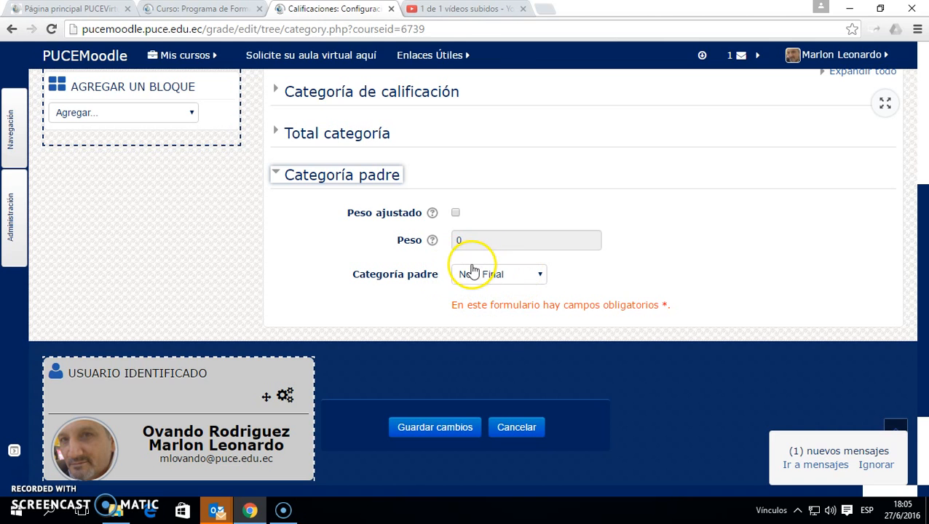
click(455, 213)
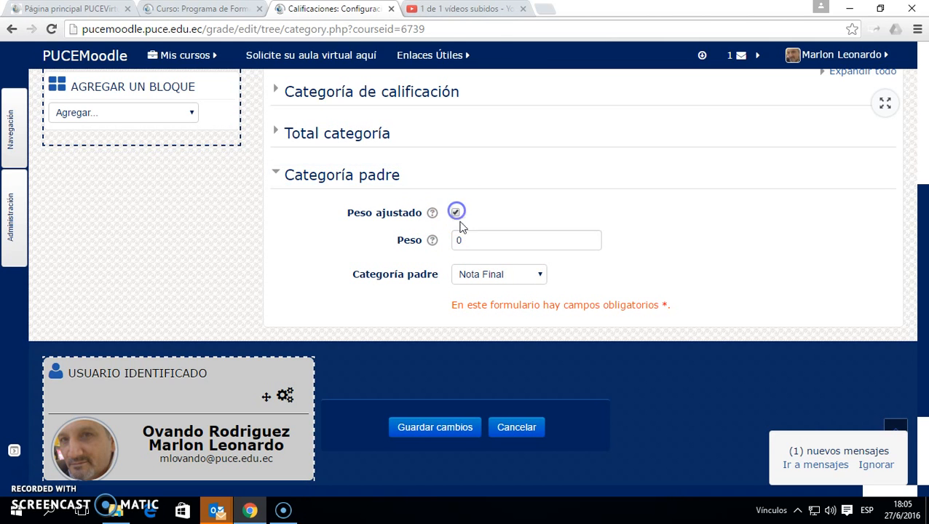
click(456, 213)
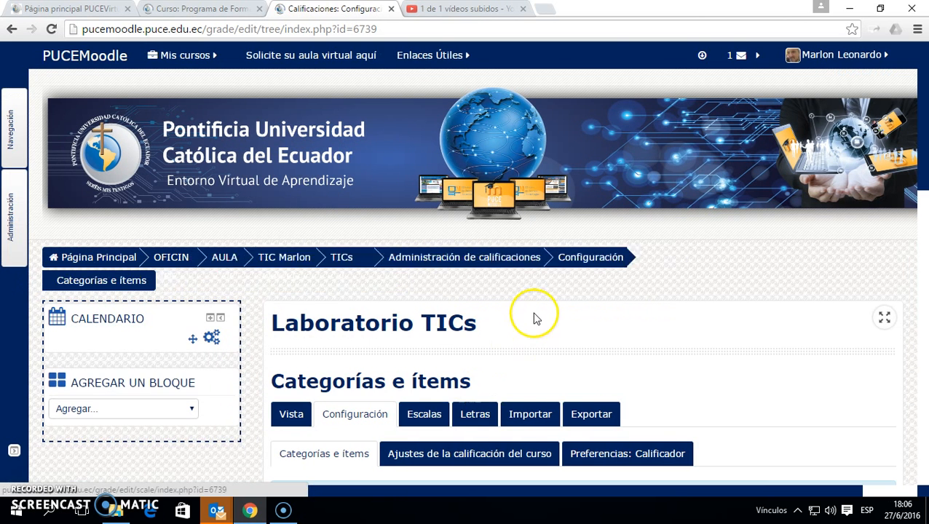
Add another grade category and name it Examen Final
scroll(535, 313, down, 5)
scroll(542, 311, down, 2)
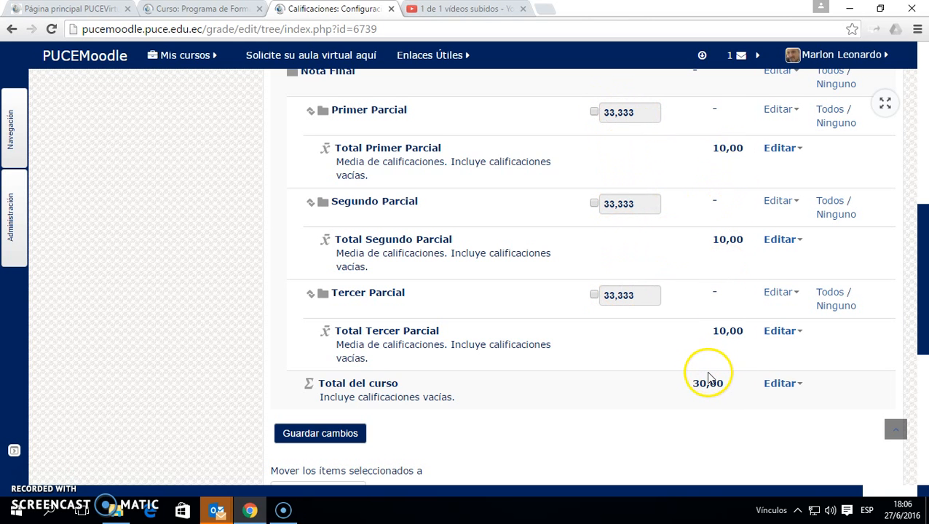
scroll(708, 377, down, 3)
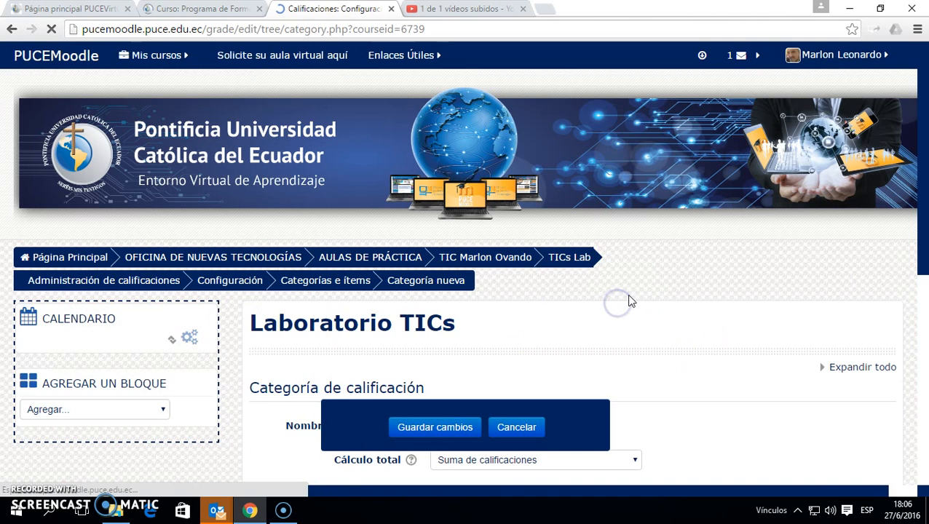
scroll(630, 301, down, 3)
click(507, 194)
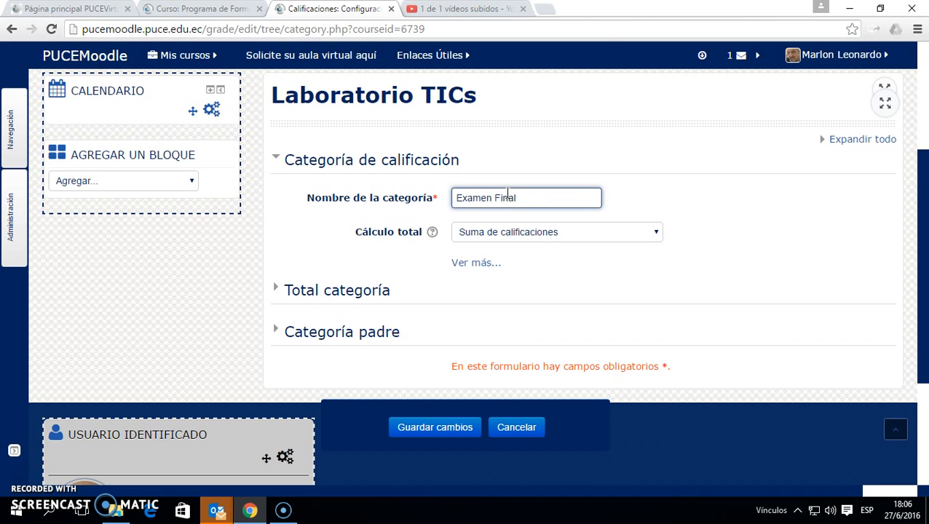
Set Examen Final's Cálculo total to Media de calificaciones and turn off Excluir calificaciones vacías
click(512, 233)
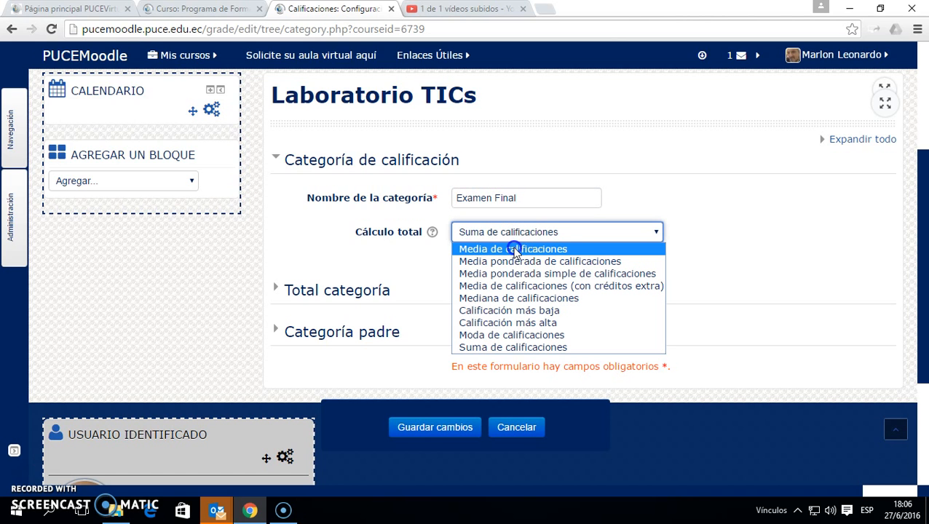
click(515, 250)
click(466, 264)
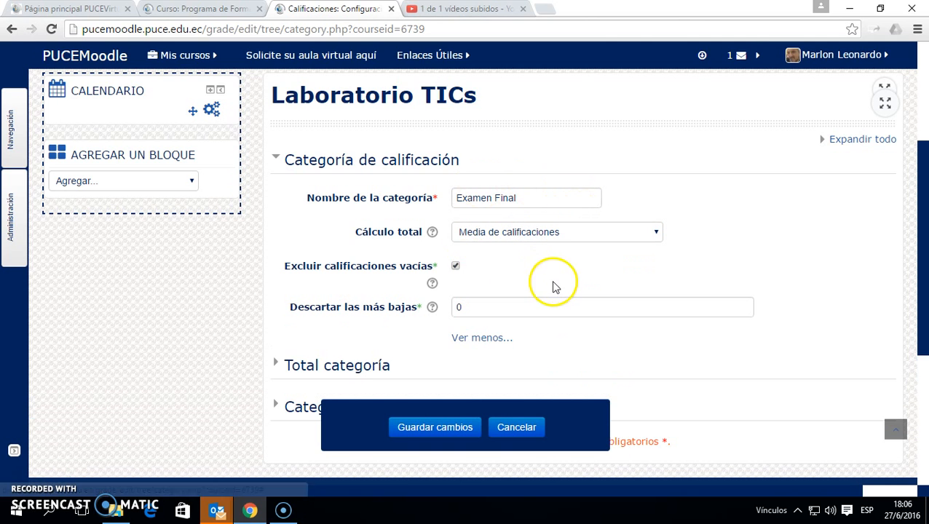
click(414, 162)
Show all Total categoría settings for Examen Final and set Calif. máxima to 20, keeping Calif. mínima at 0
click(353, 203)
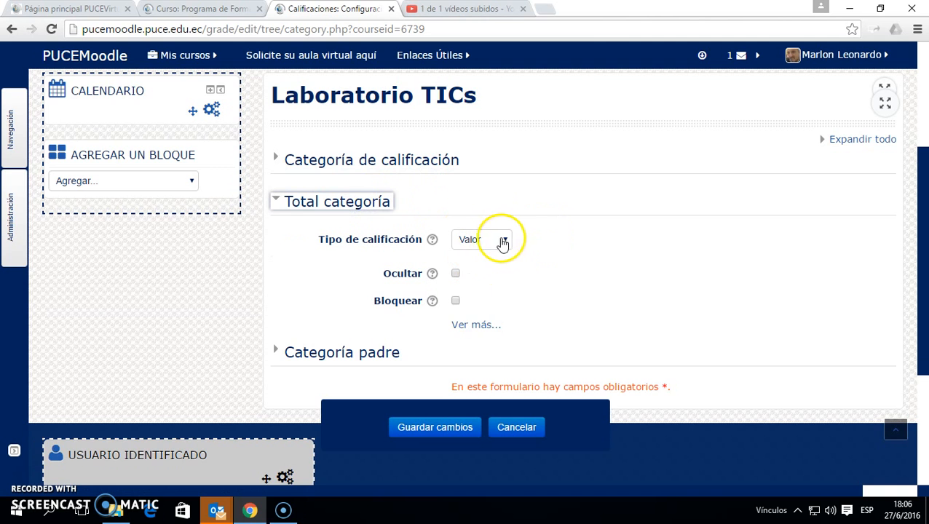
click(466, 325)
scroll(575, 245, down, 1)
scroll(575, 246, down, 2)
click(485, 206)
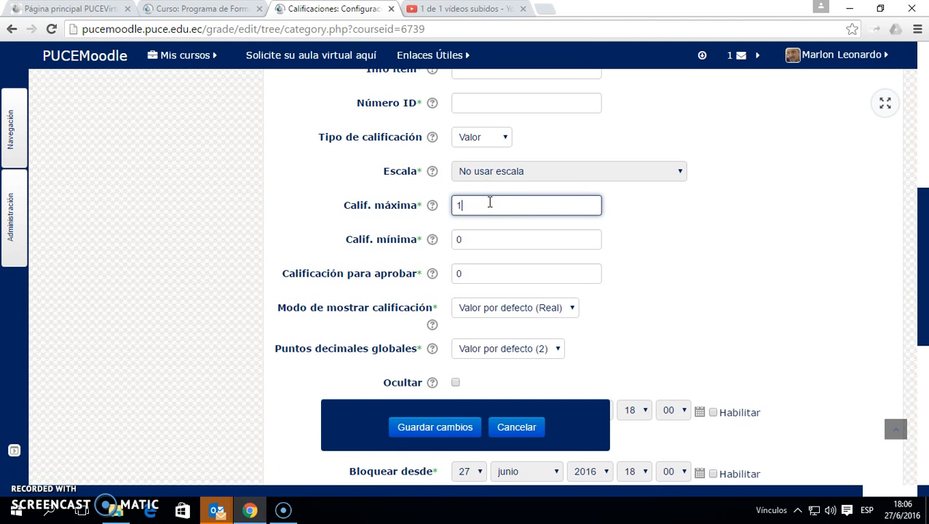
click(531, 241)
scroll(404, 255, down, 1)
scroll(404, 253, down, 4)
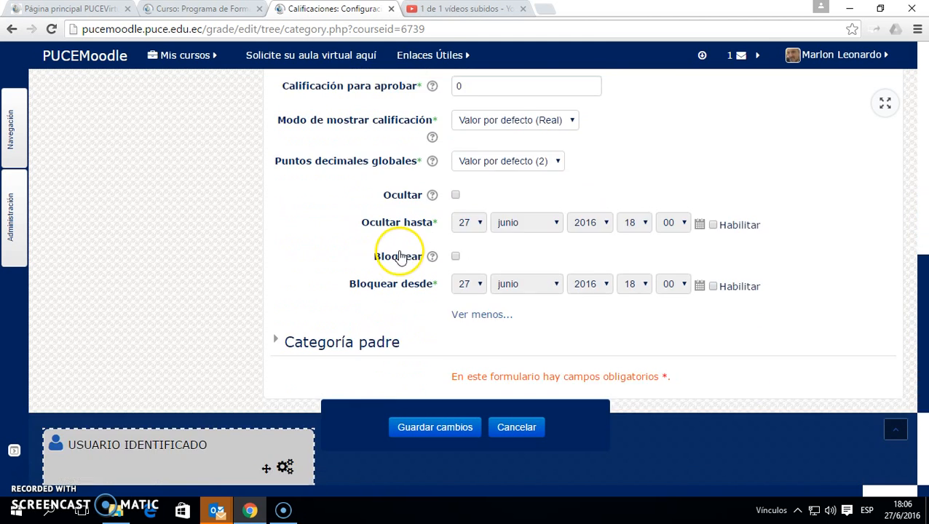
Check that Nota Final is the parent category of Examen Final and save the new category
scroll(404, 254, up, 2)
scroll(368, 201, down, 2)
click(368, 198)
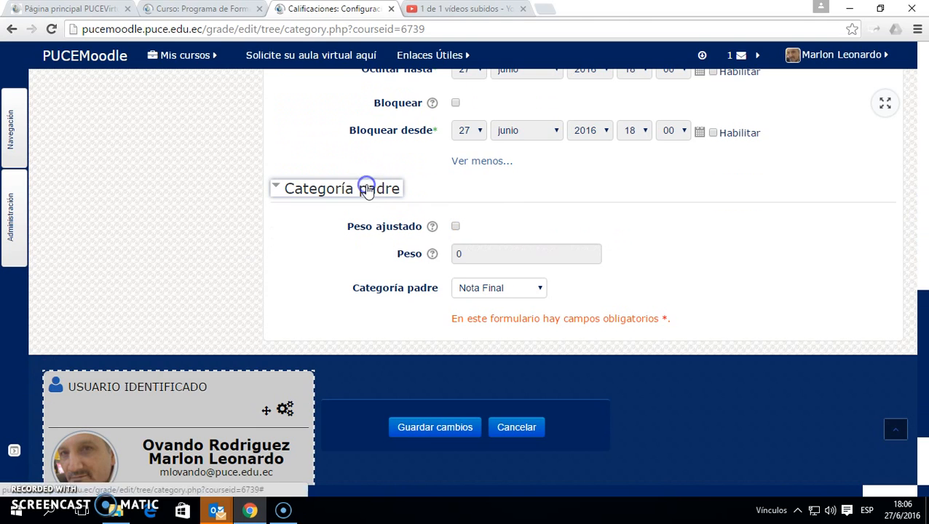
click(428, 429)
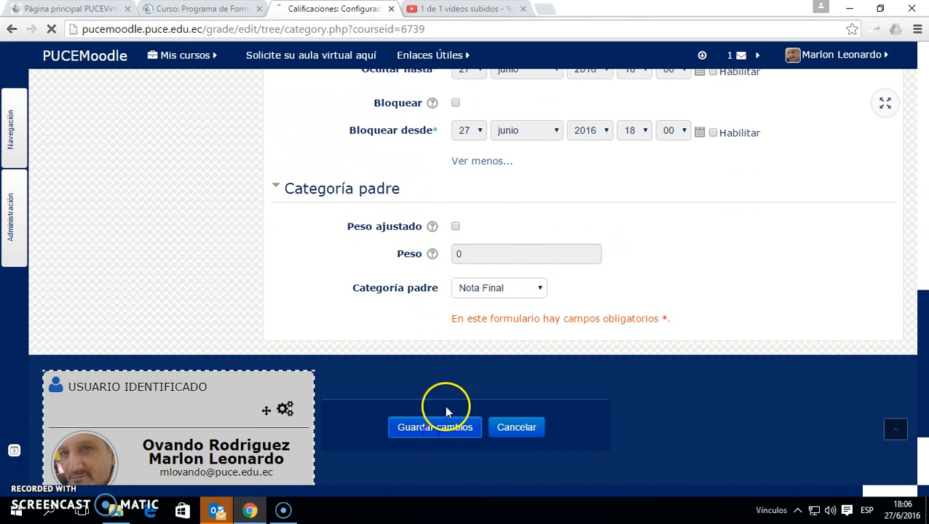
Check the maximum grades of the three parciales, Examen Final and the course total in the category list
scroll(561, 302, down, 10)
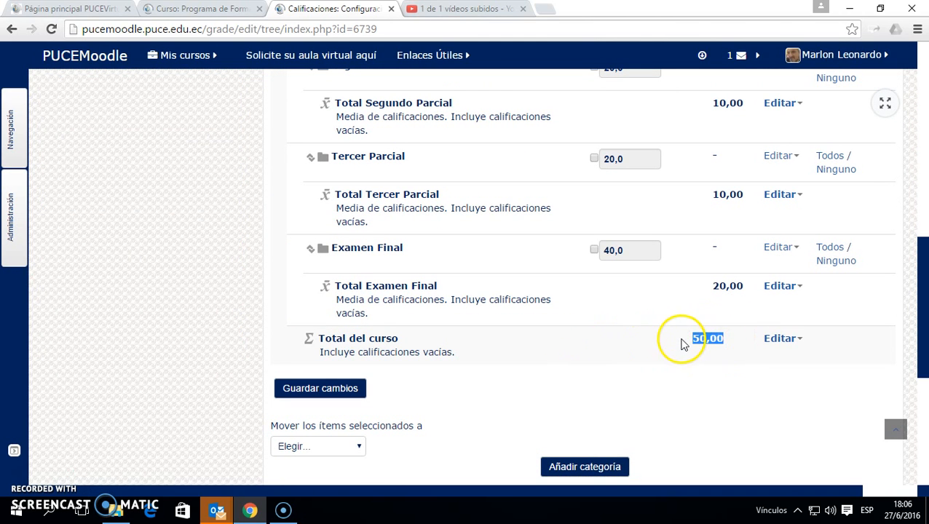
scroll(688, 328, up, 3)
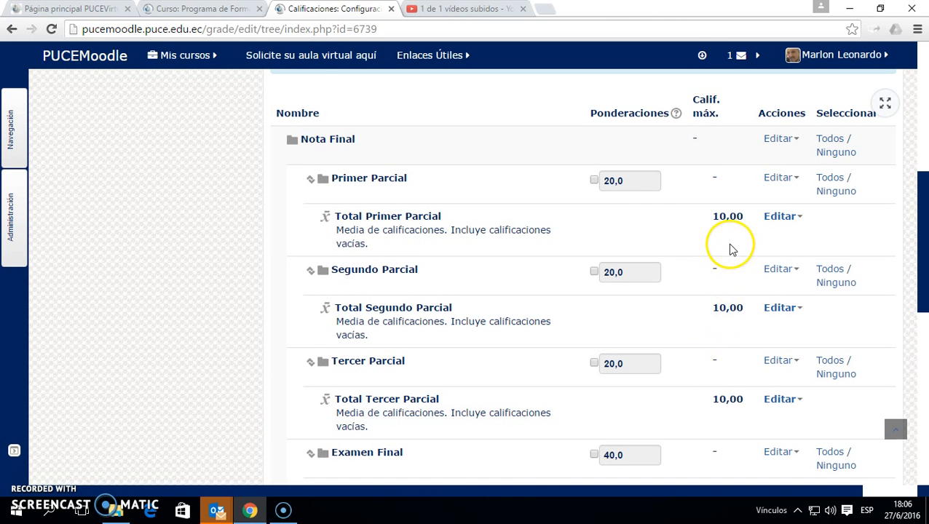
scroll(729, 245, down, 2)
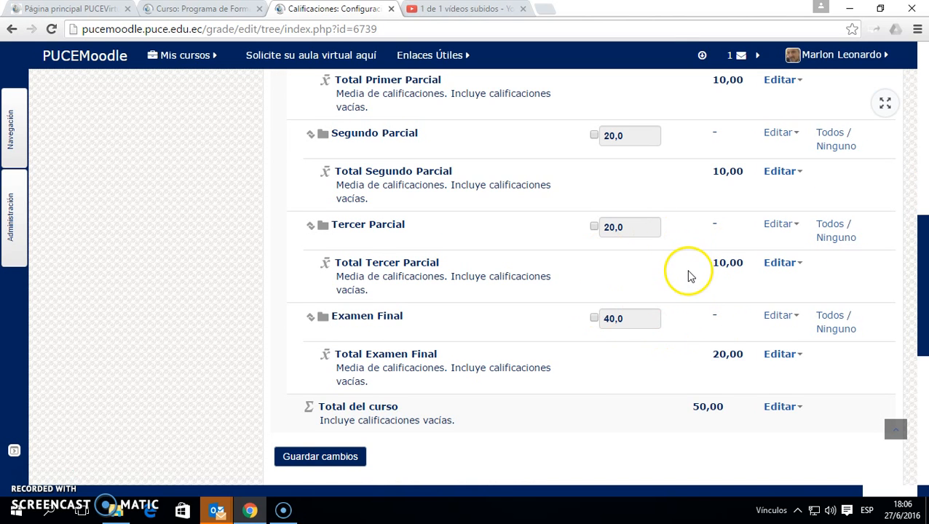
scroll(691, 276, up, 3)
scroll(705, 252, down, 2)
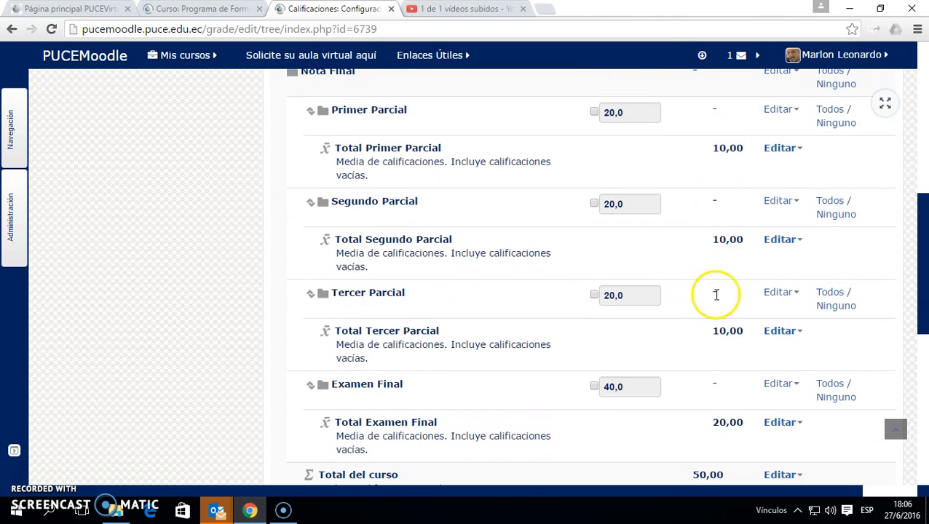
scroll(704, 330, down, 3)
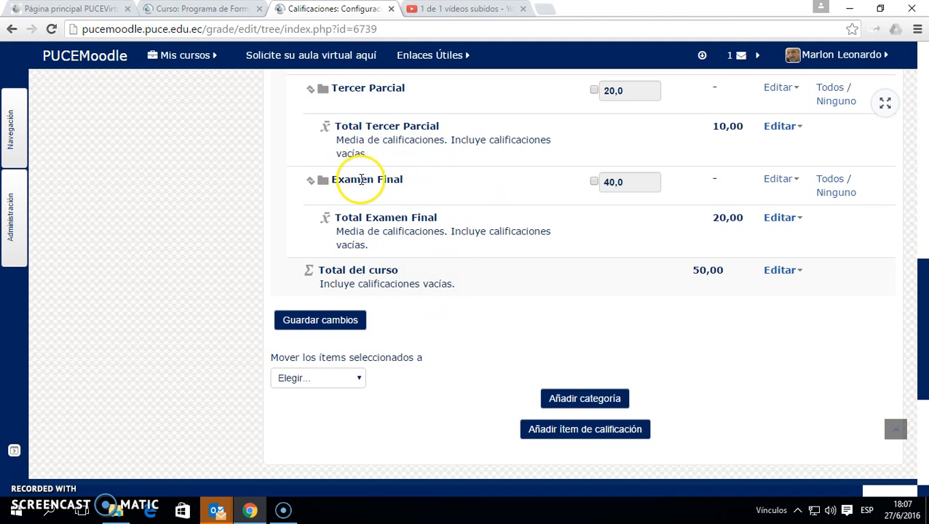
Review how Examen Final and the three parcial categories are arranged under Nota Final
drag(331, 180, 425, 179)
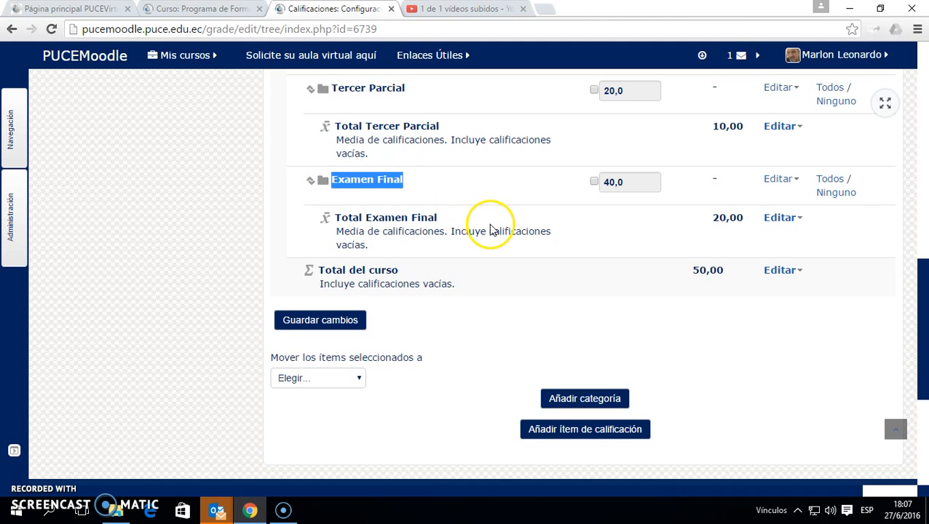
scroll(503, 222, up, 5)
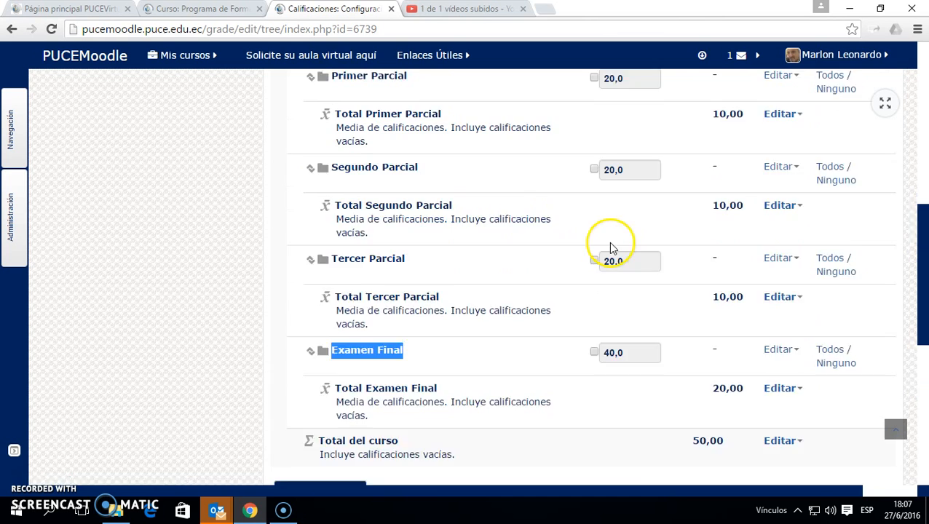
scroll(610, 247, down, 3)
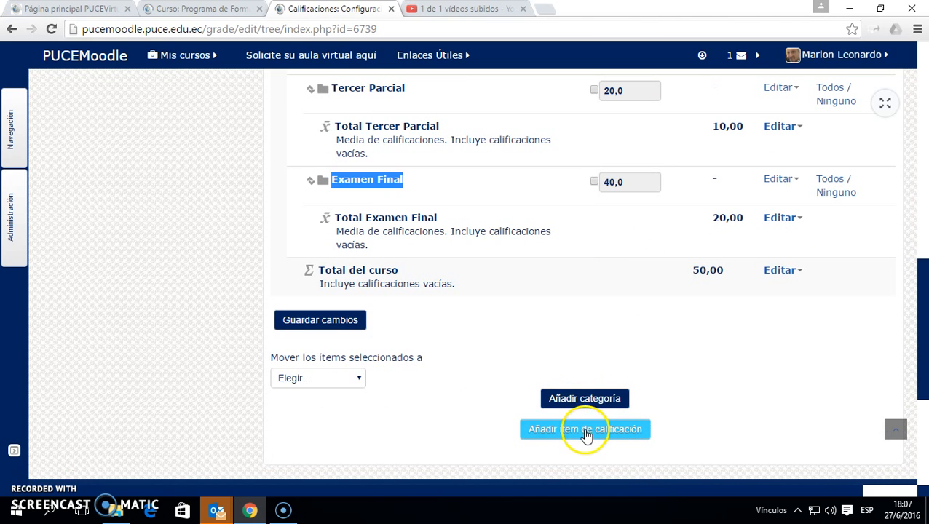
scroll(580, 295, up, 3)
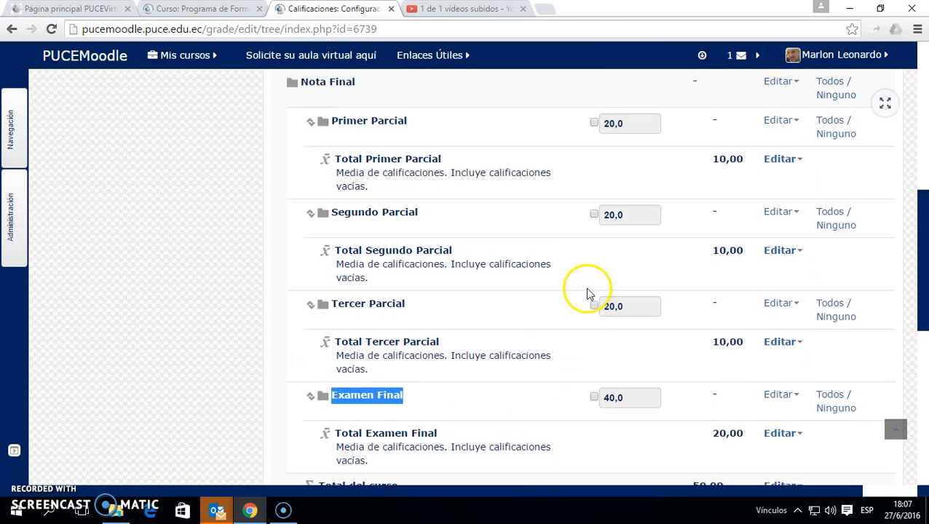
scroll(587, 292, up, 2)
scroll(421, 201, down, 1)
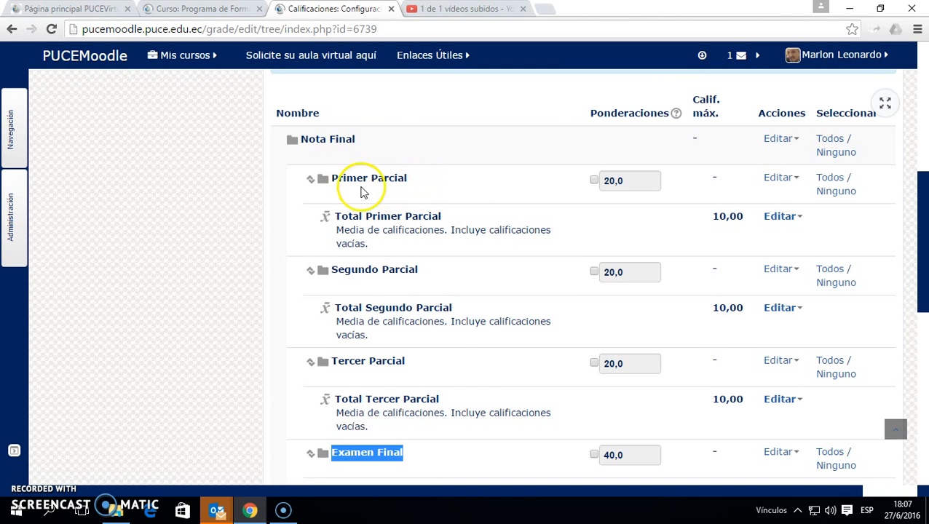
scroll(413, 210, down, 1)
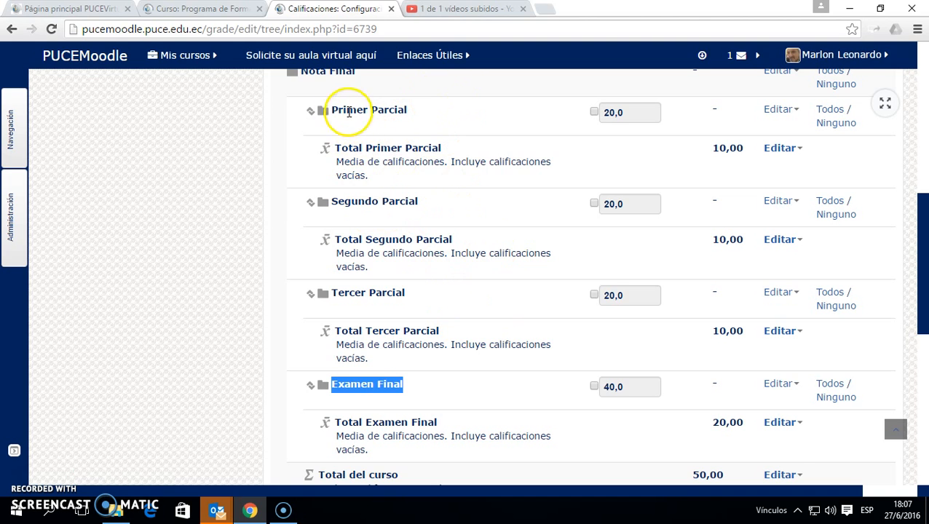
drag(327, 109, 419, 110)
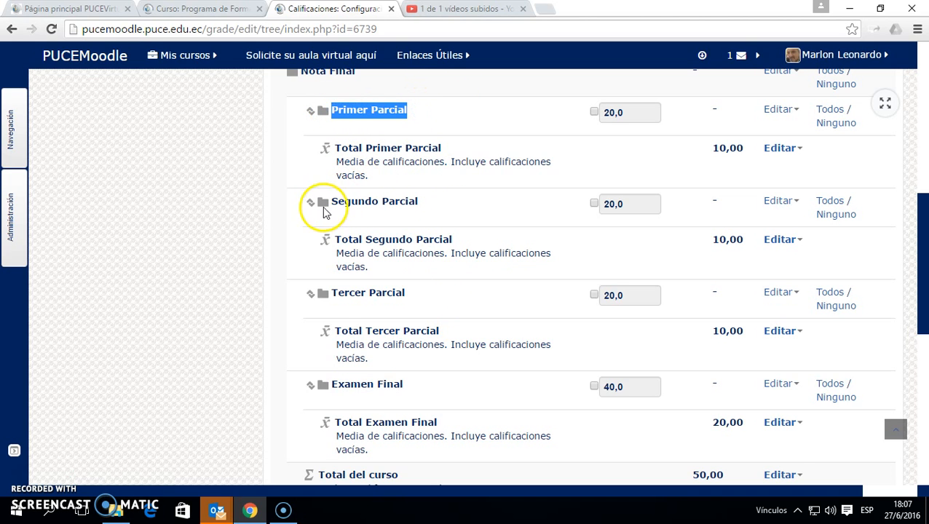
drag(332, 293, 410, 293)
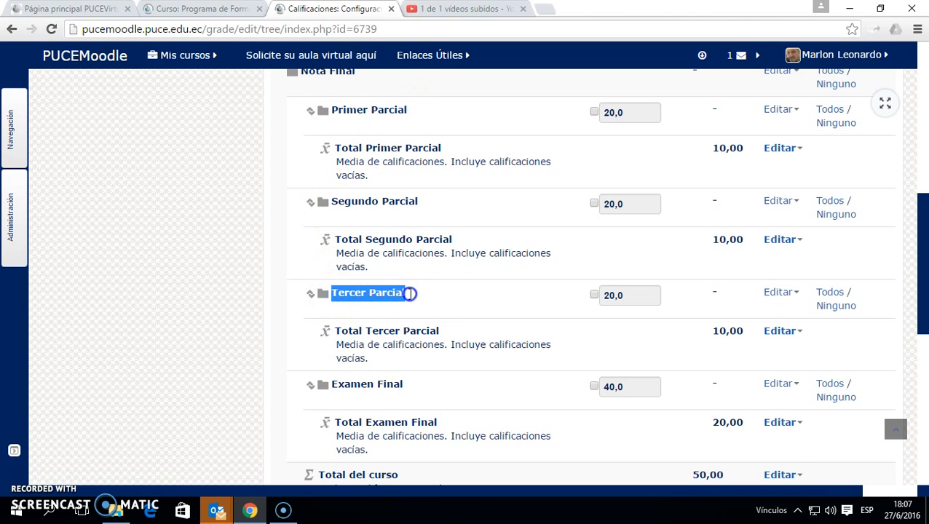
click(435, 154)
scroll(415, 363, down, 2)
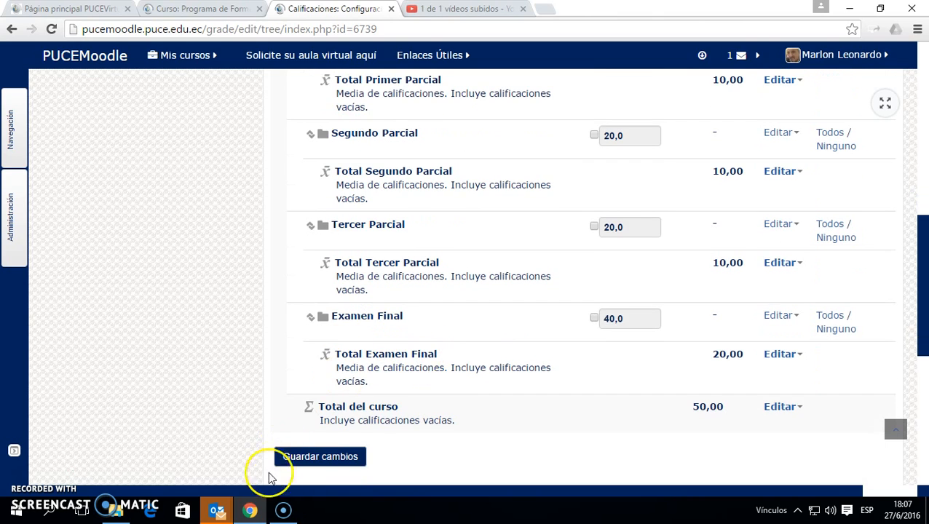
Add a new grade category to the gradebook and name it Unidad 1
scroll(450, 362, down, 5)
click(584, 329)
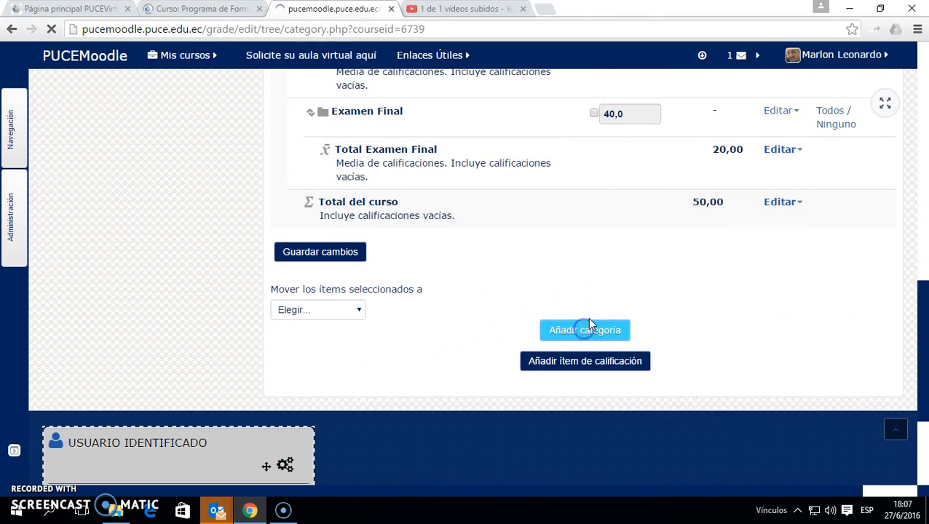
scroll(561, 306, down, 5)
click(527, 193)
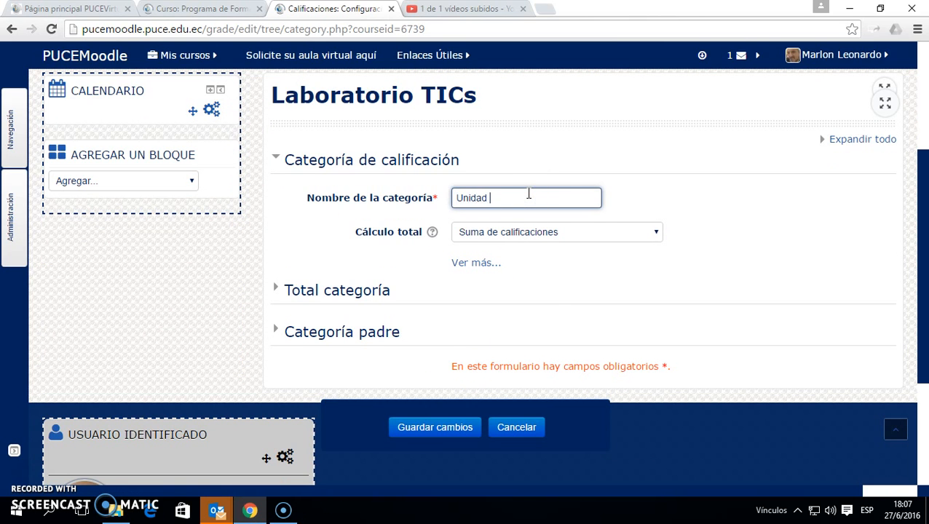
Set Unidad 1's Cálculo total to Media de calificaciones and include empty grades in the calculation
click(575, 237)
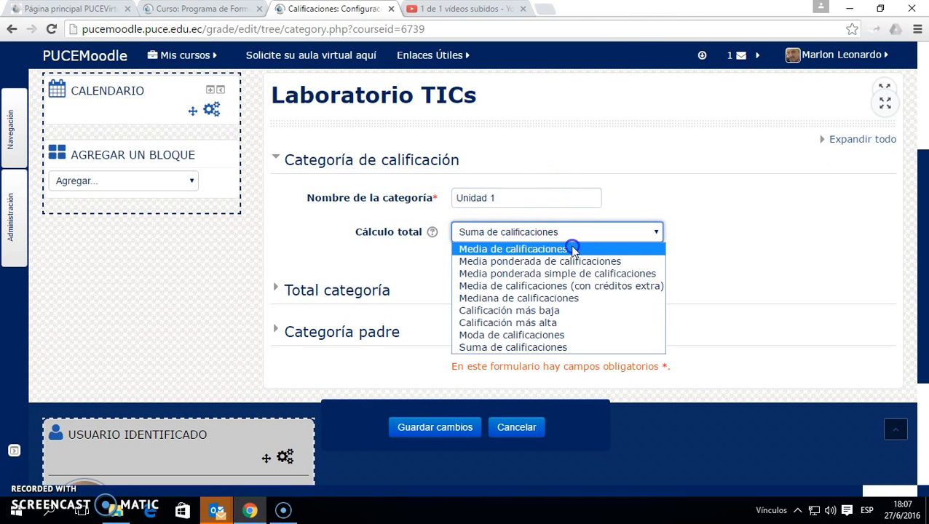
click(572, 247)
click(477, 262)
click(455, 266)
click(386, 156)
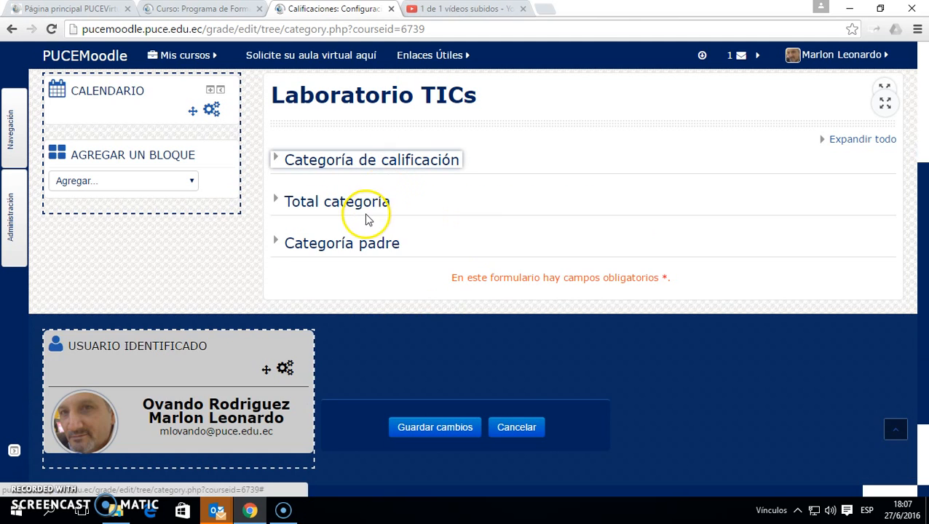
Show all Total categoría settings for Unidad 1 and set Calif. máxima to 10
click(368, 204)
click(476, 325)
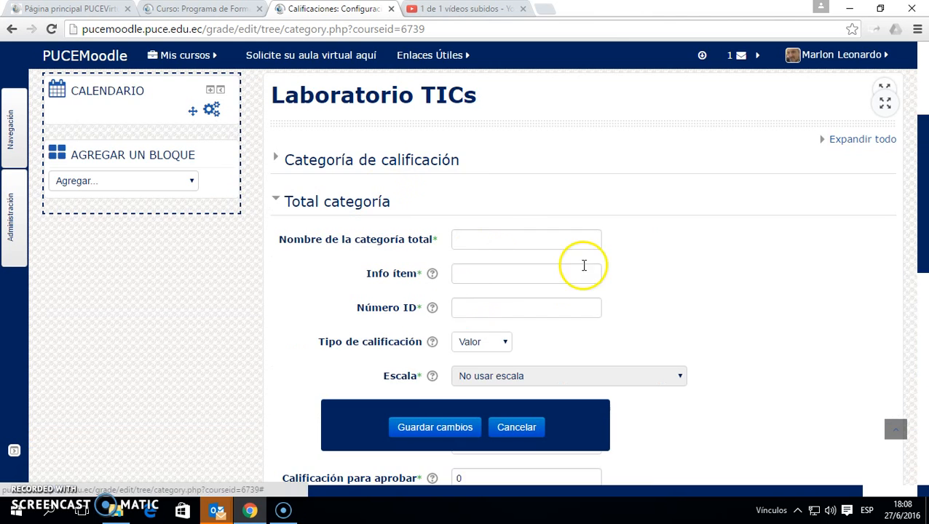
scroll(561, 265, down, 2)
click(496, 276)
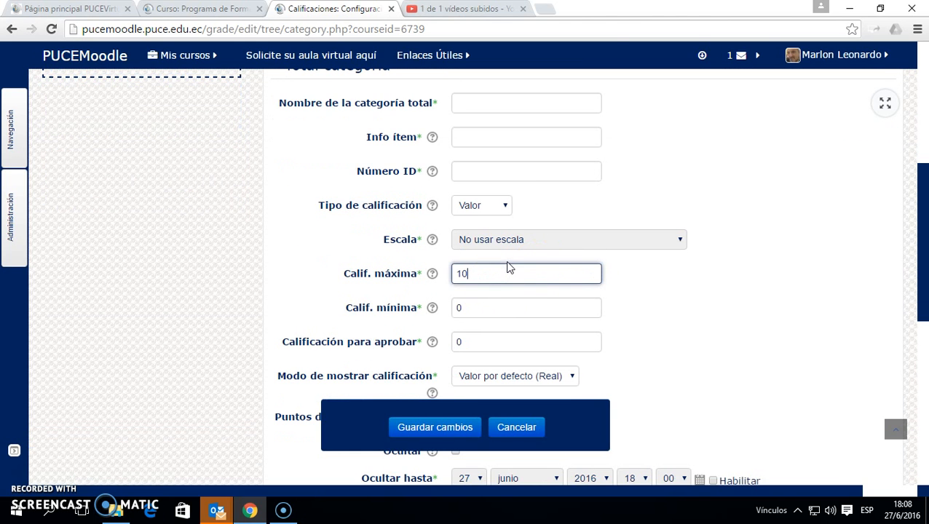
scroll(386, 184, down, 3)
scroll(382, 174, up, 3)
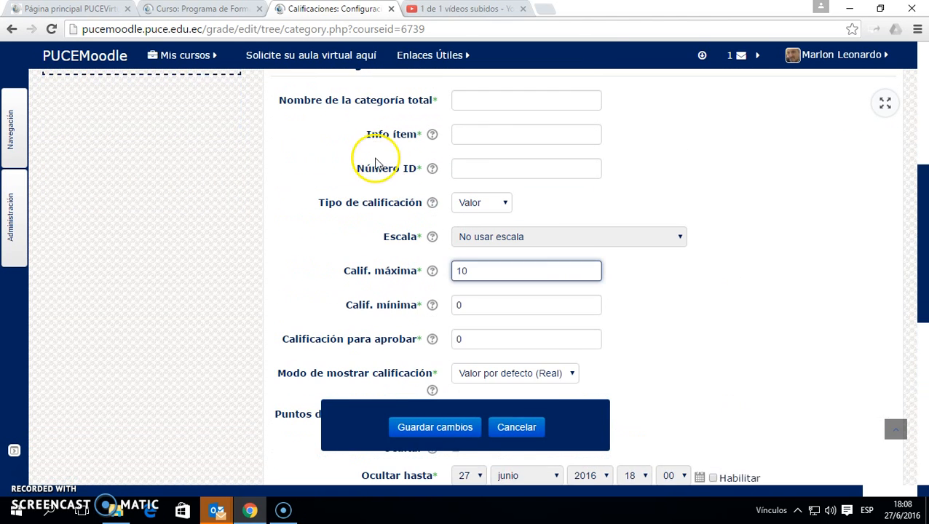
scroll(375, 88, up, 1)
click(375, 133)
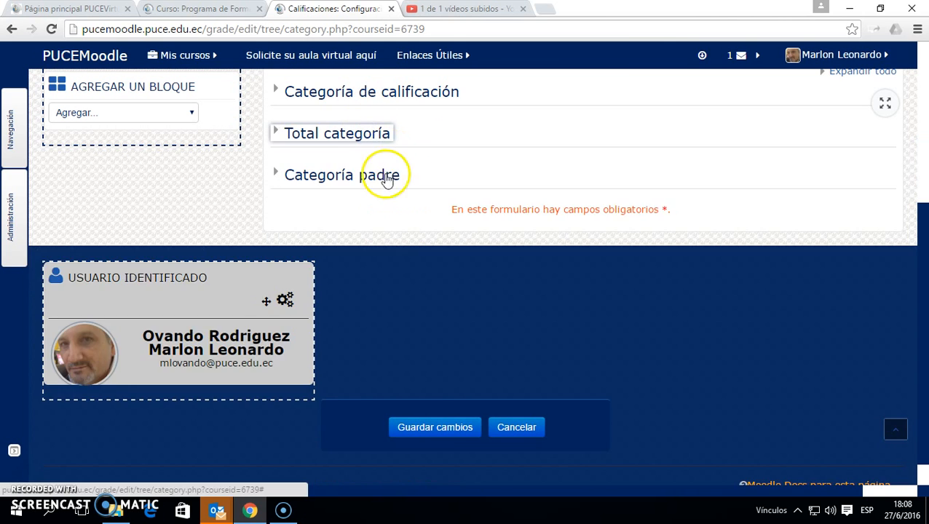
Make Primer Parcial the parent category of Unidad 1 and save the new category
click(357, 177)
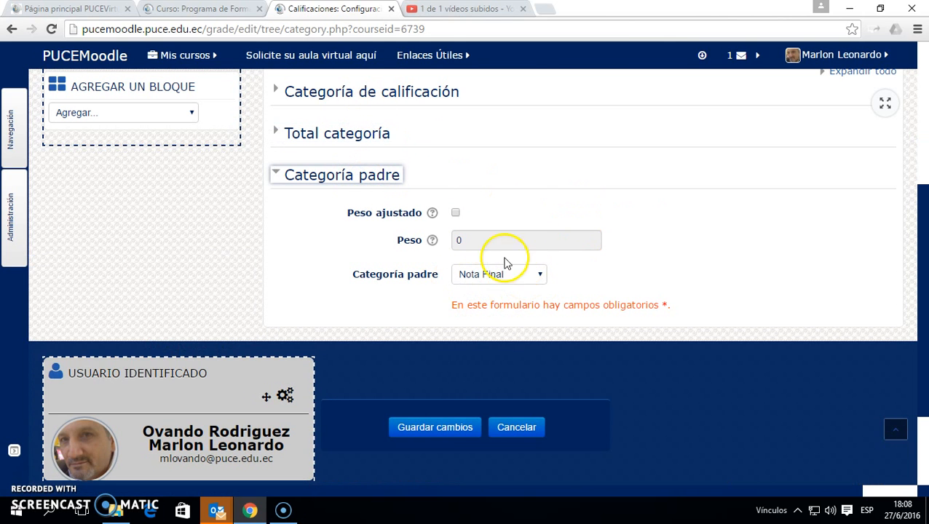
click(541, 276)
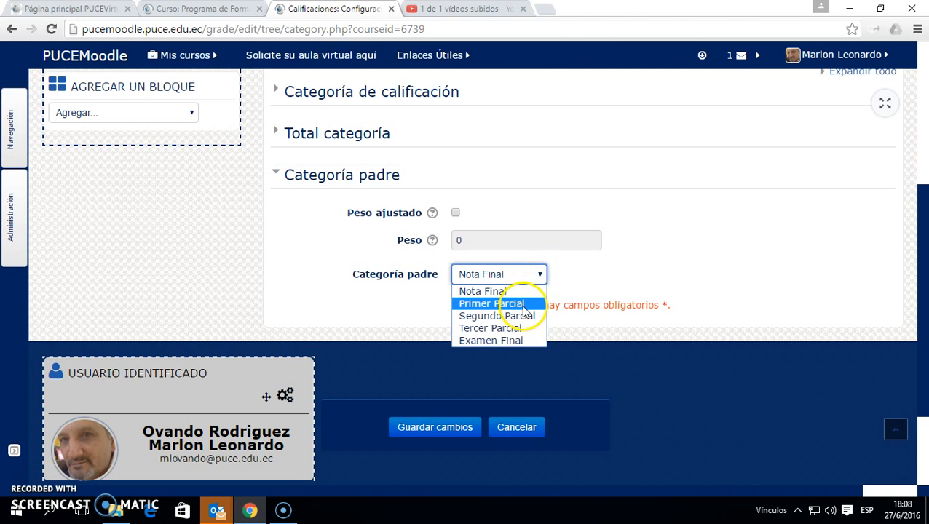
click(525, 304)
click(448, 431)
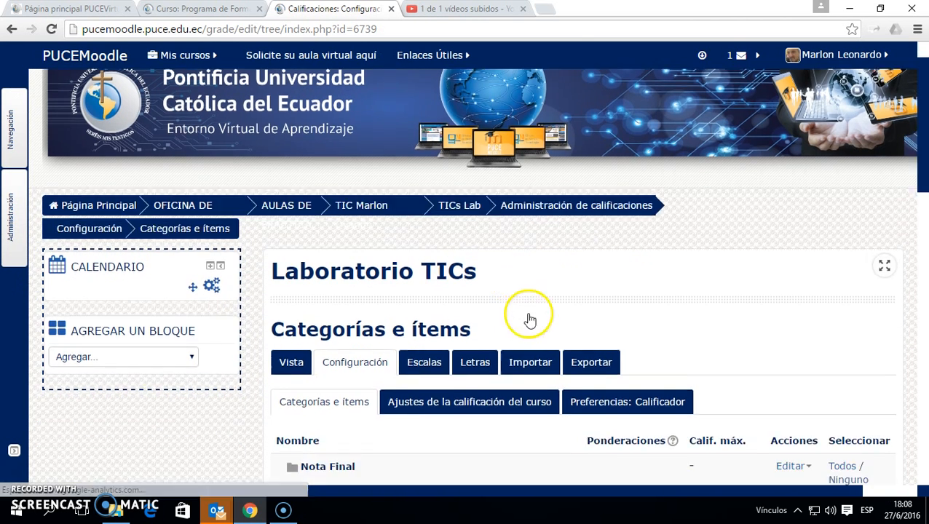
Check where Unidad 1 sits in the category list and the maximum grade of Total del curso, dismissing the notification
scroll(552, 297, down, 5)
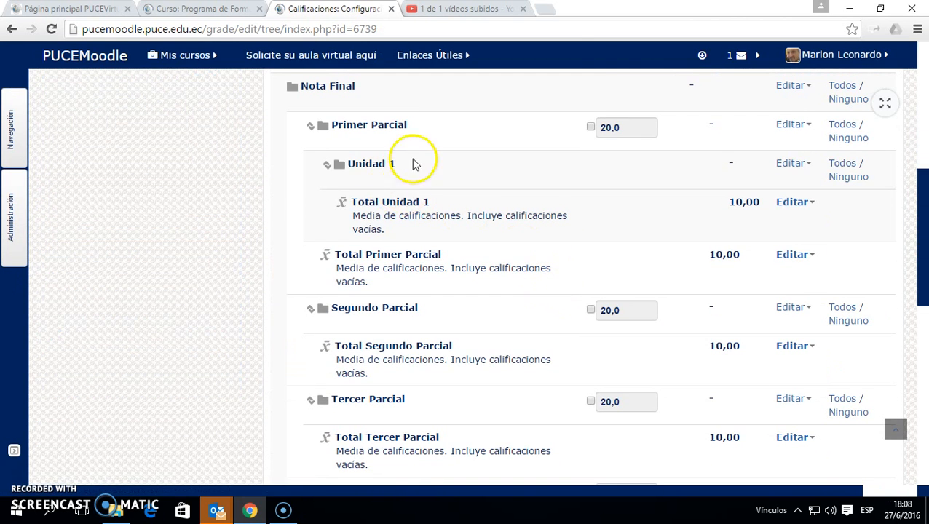
scroll(419, 177, down, 1)
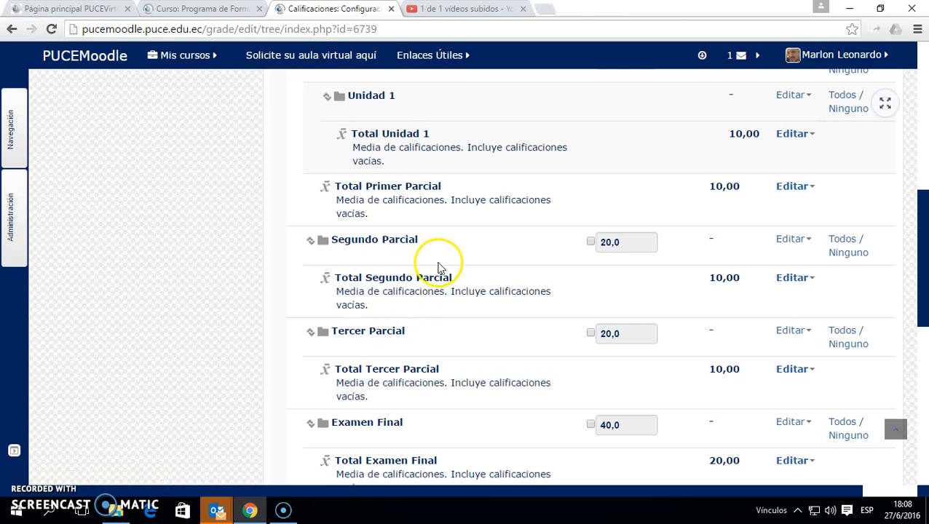
scroll(440, 255, up, 2)
scroll(397, 233, down, 1)
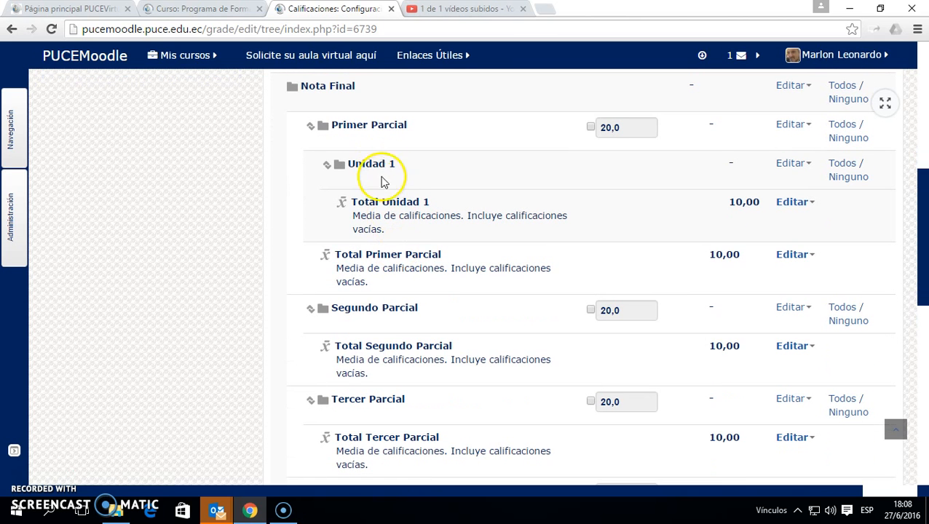
scroll(373, 320, down, 3)
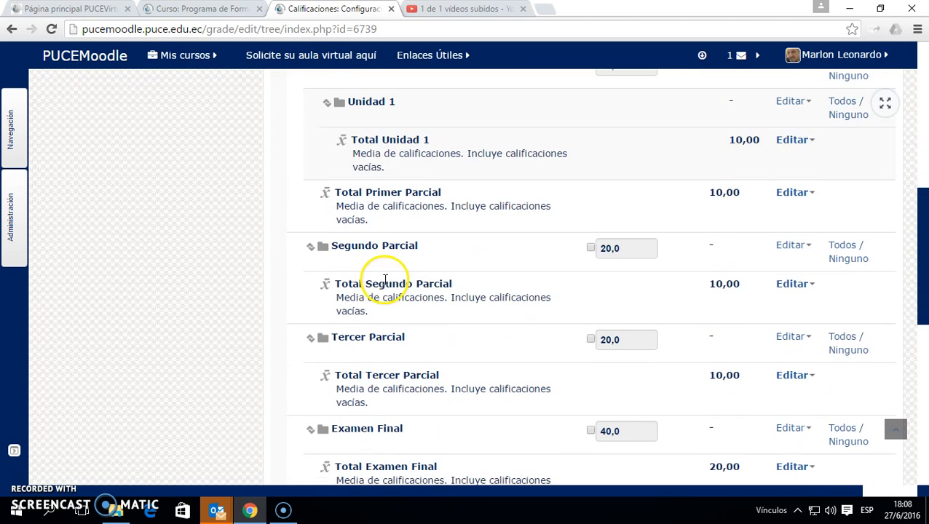
scroll(390, 247, down, 2)
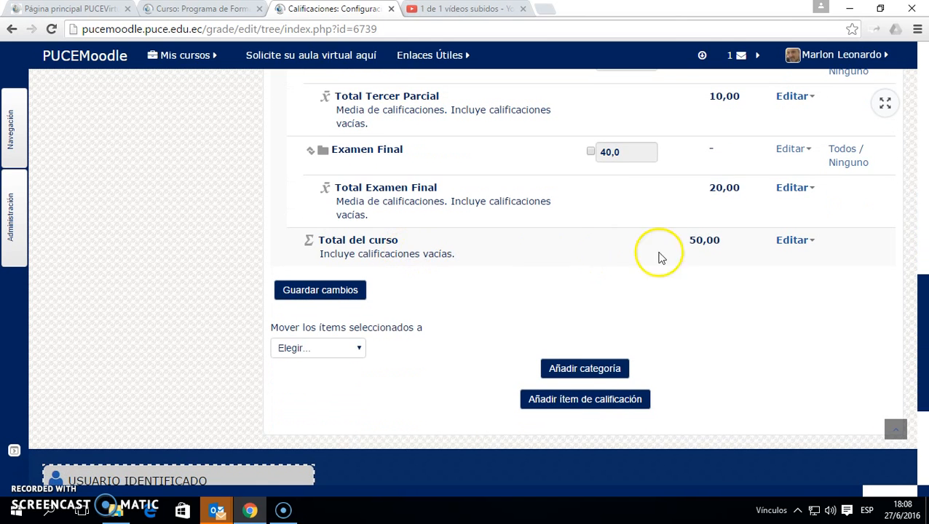
click(710, 243)
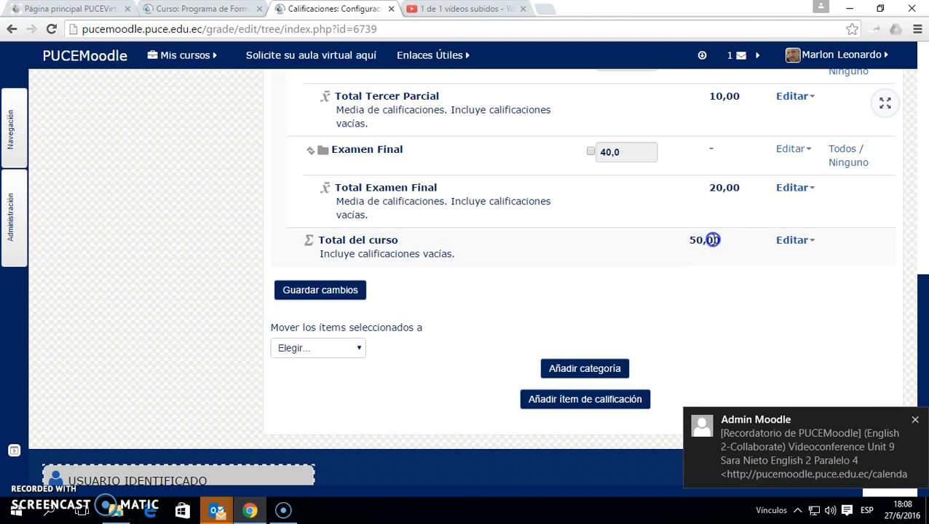
click(914, 421)
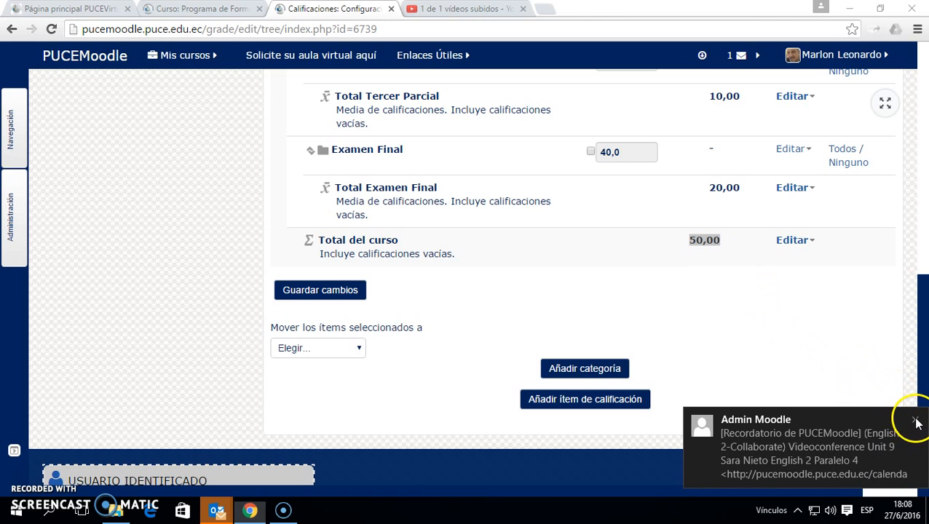